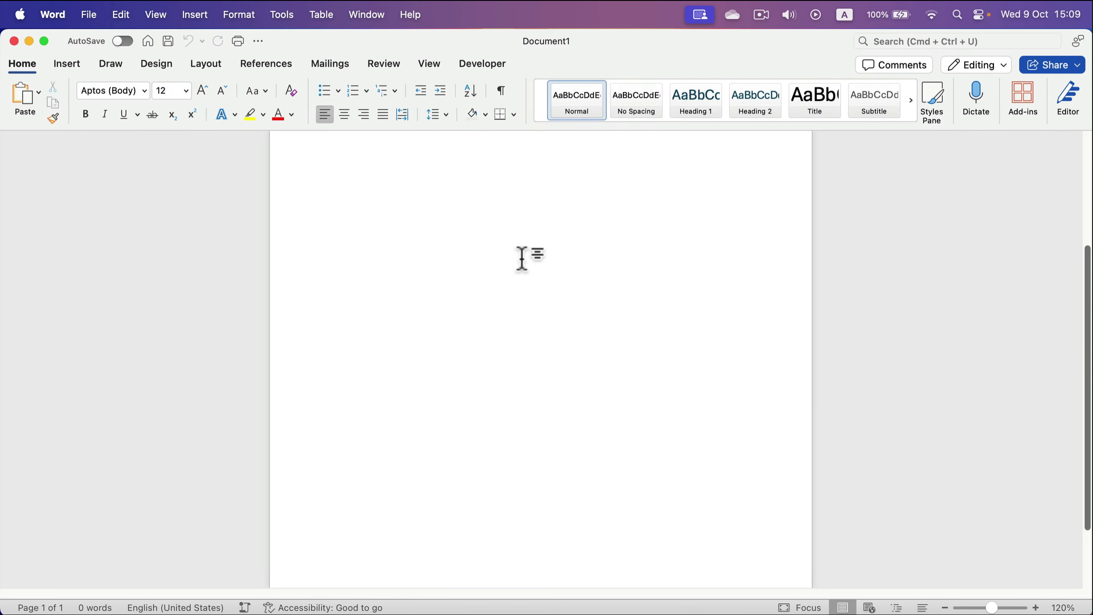
# Open the Shapes gallery on the Insert ribbon to reach the flowchart shapes
pyautogui.click(66, 64)
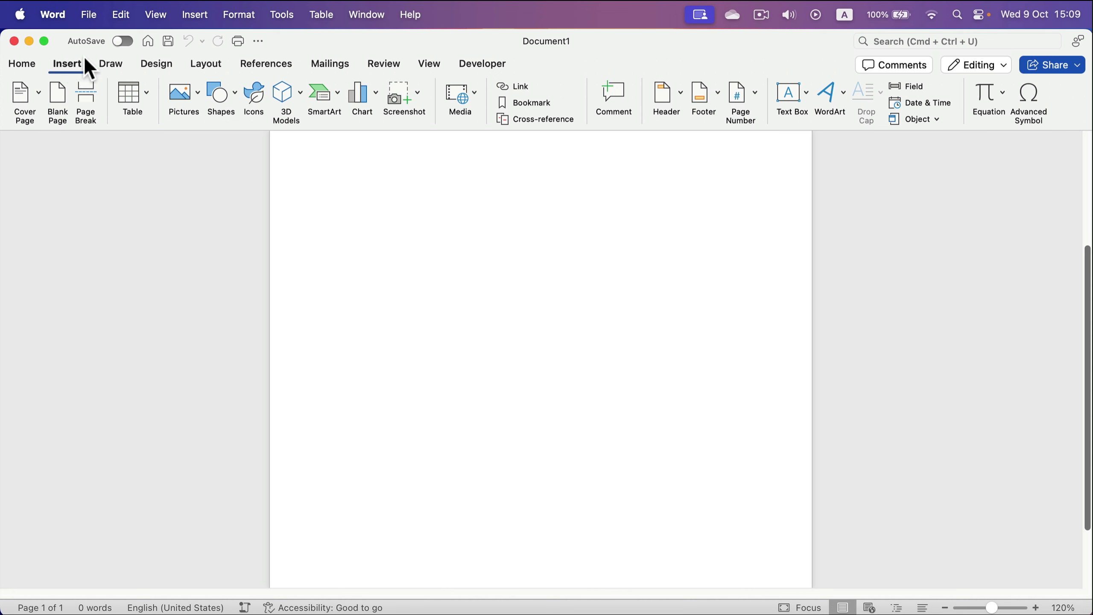
pyautogui.click(234, 90)
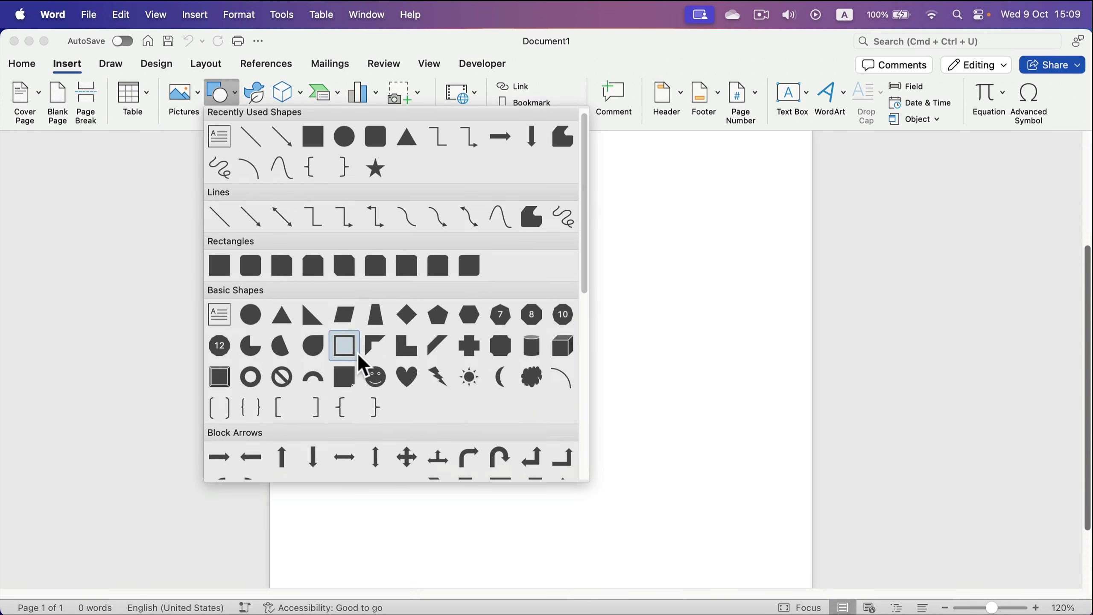
pyautogui.scroll(-2, 359, 369)
pyautogui.scroll(-3, 359, 369)
pyautogui.scroll(-3, 356, 355)
pyautogui.scroll(-3, 356, 355)
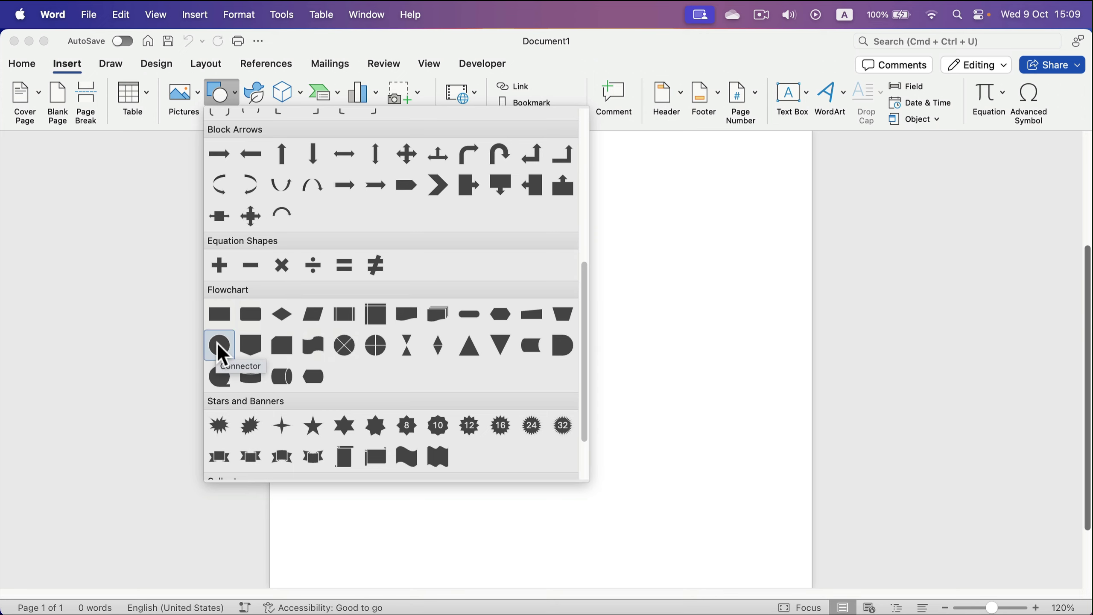
# Draw a flowchart oval near the top with yellow fill and no outline
pyautogui.click(219, 345)
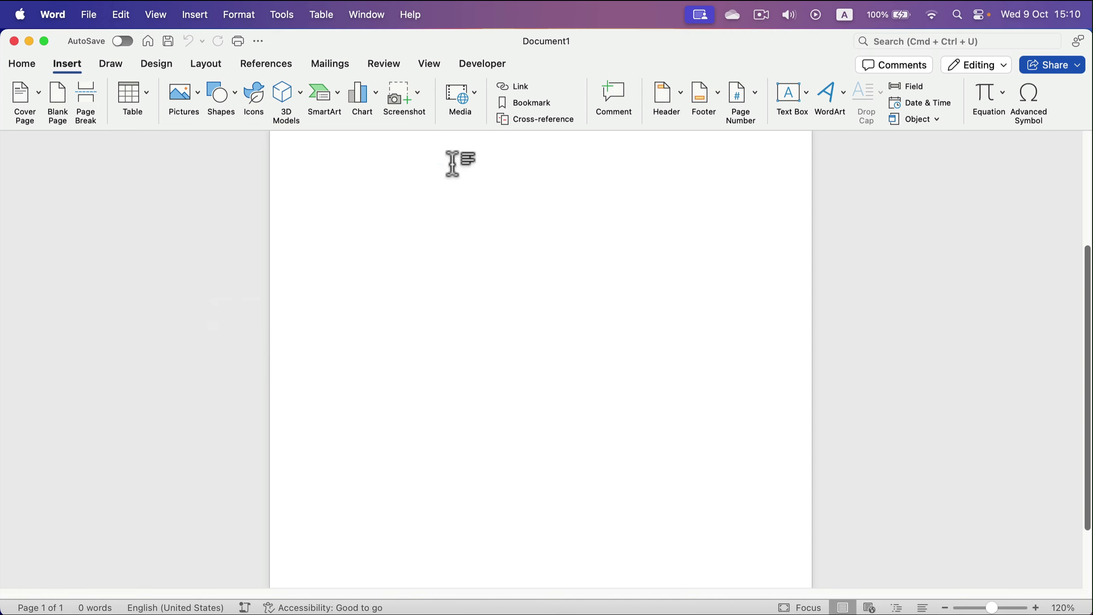
pyautogui.moveTo(449, 163)
pyautogui.mouseDown()
pyautogui.moveTo(563, 199)
pyautogui.moveTo(519, 257)
pyautogui.mouseUp()
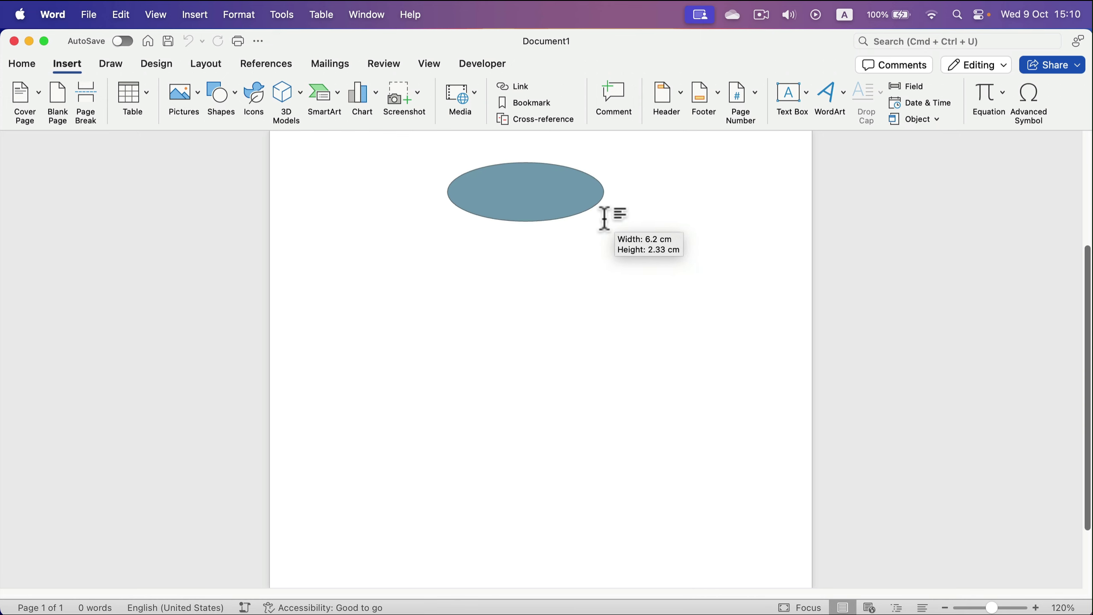
pyautogui.moveTo(519, 257); pyautogui.dragTo(598, 212)
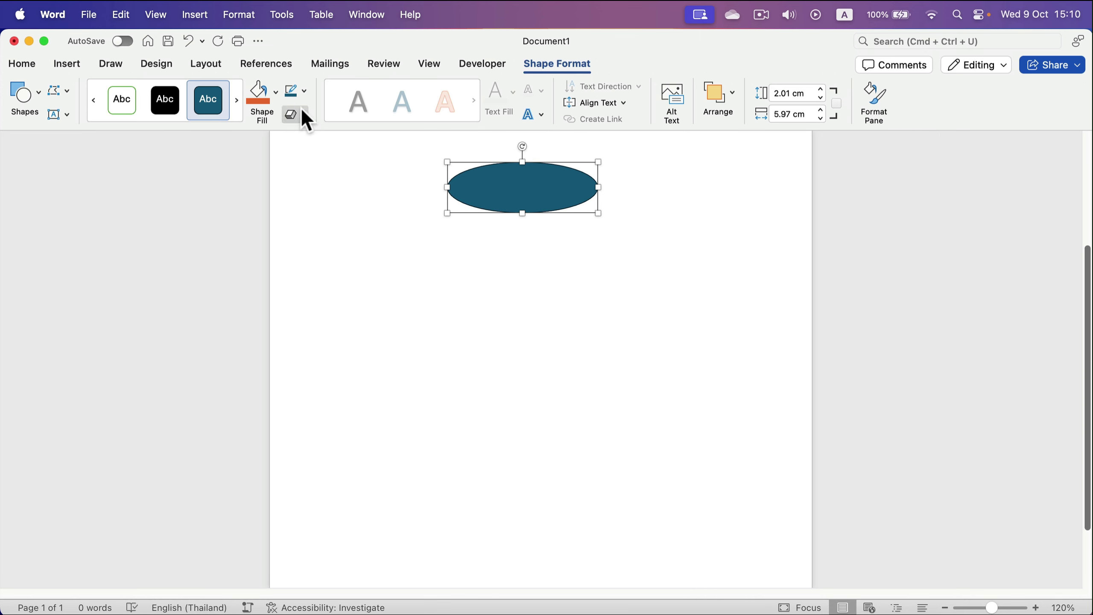
pyautogui.click(276, 92)
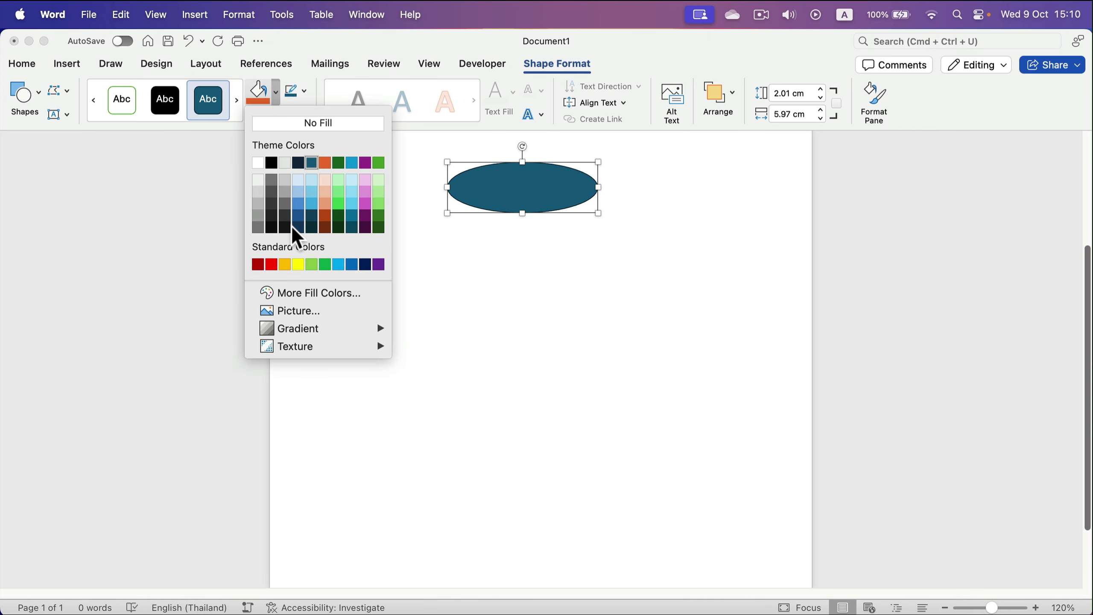
pyautogui.click(285, 264)
pyautogui.click(304, 92)
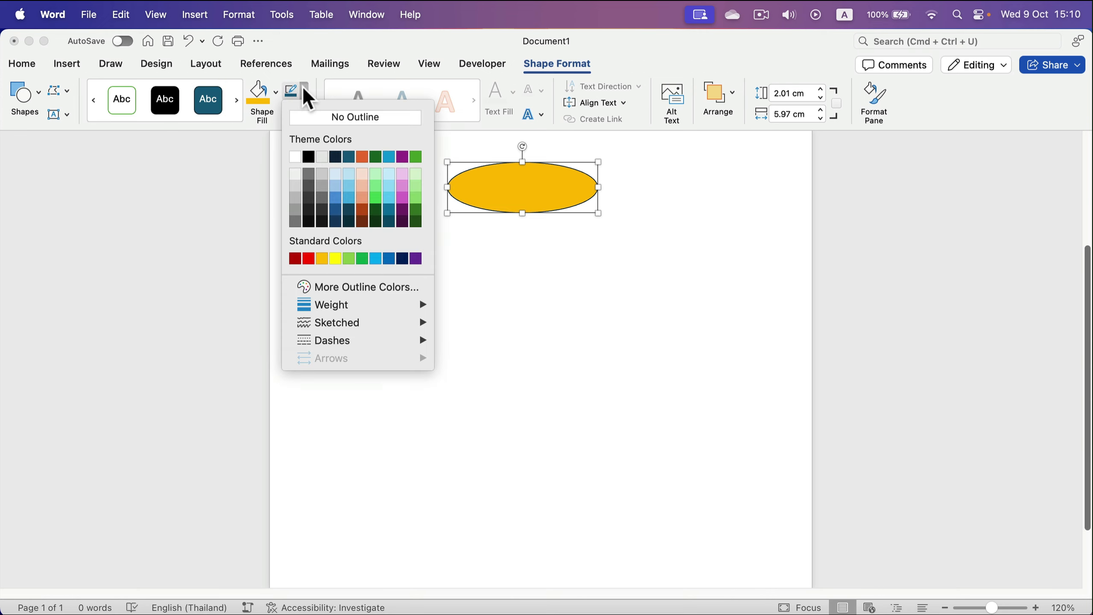
pyautogui.click(342, 117)
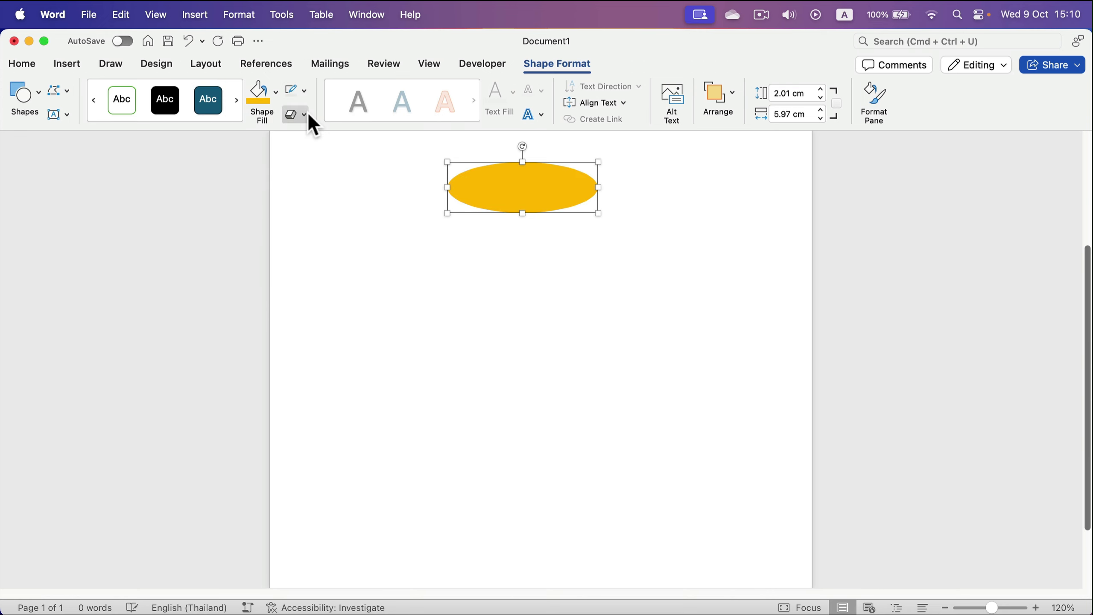
# Label the oval Start in 22 pt bold black text and move it higher
pyautogui.doubleClick(515, 186)
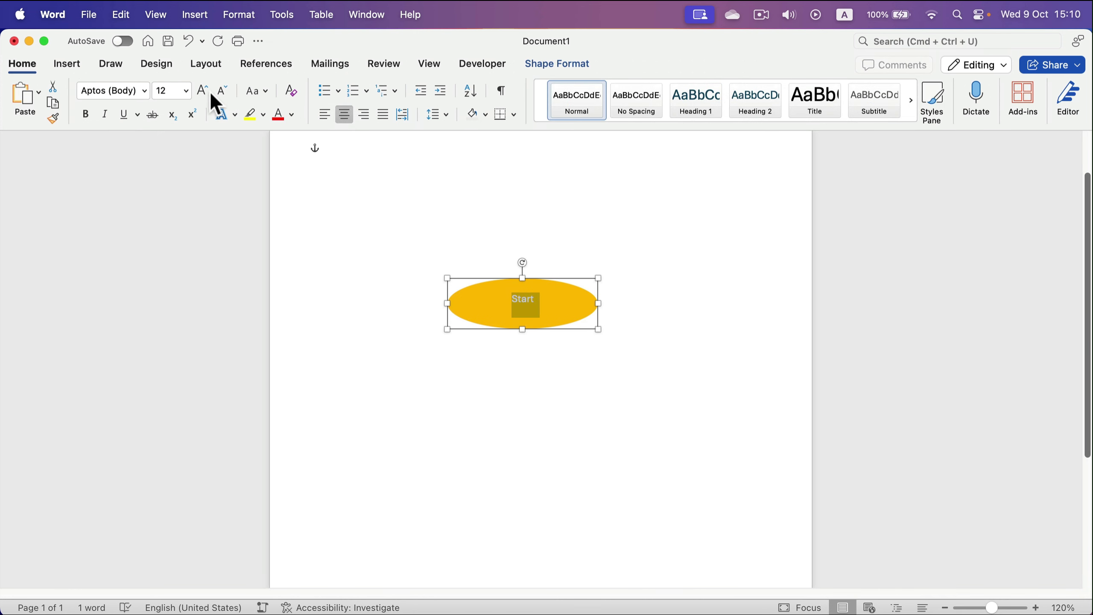
pyautogui.click(202, 91)
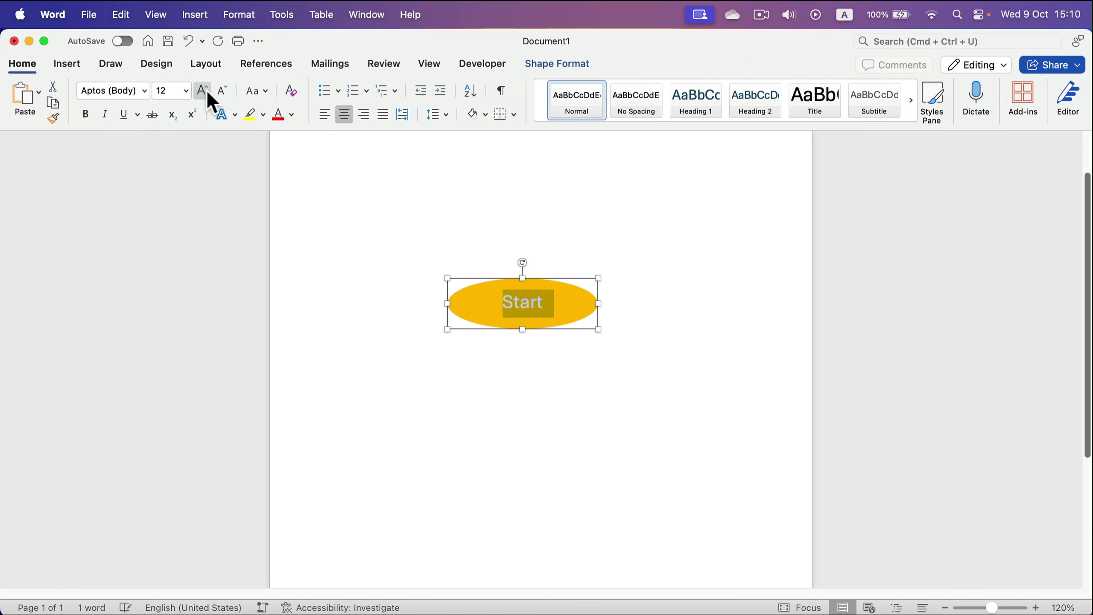
pyautogui.click(201, 90)
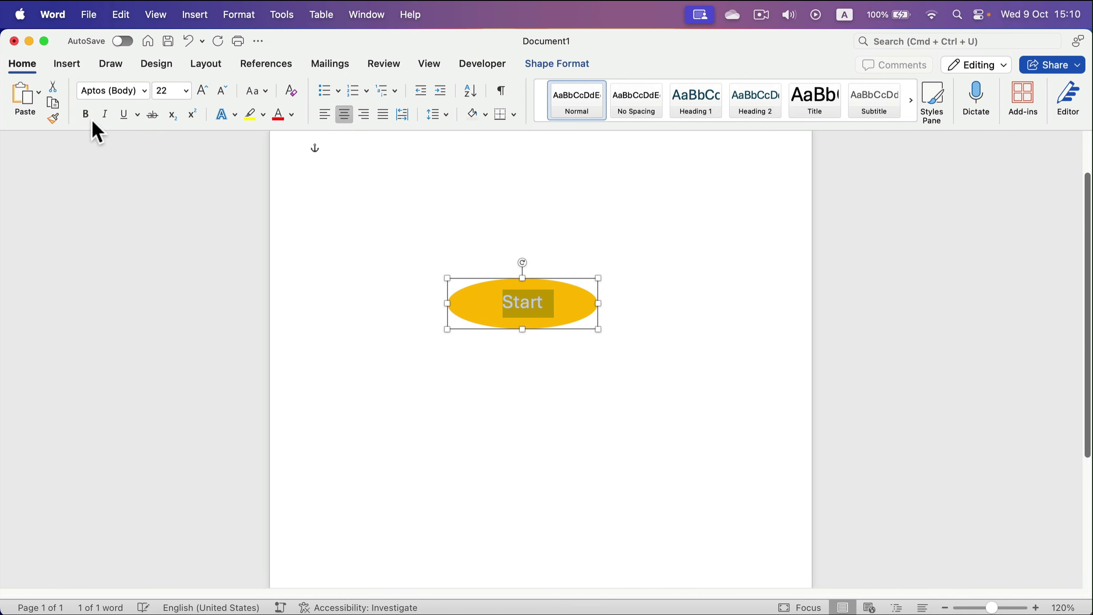
pyautogui.click(291, 115)
pyautogui.click(296, 178)
pyautogui.click(519, 205)
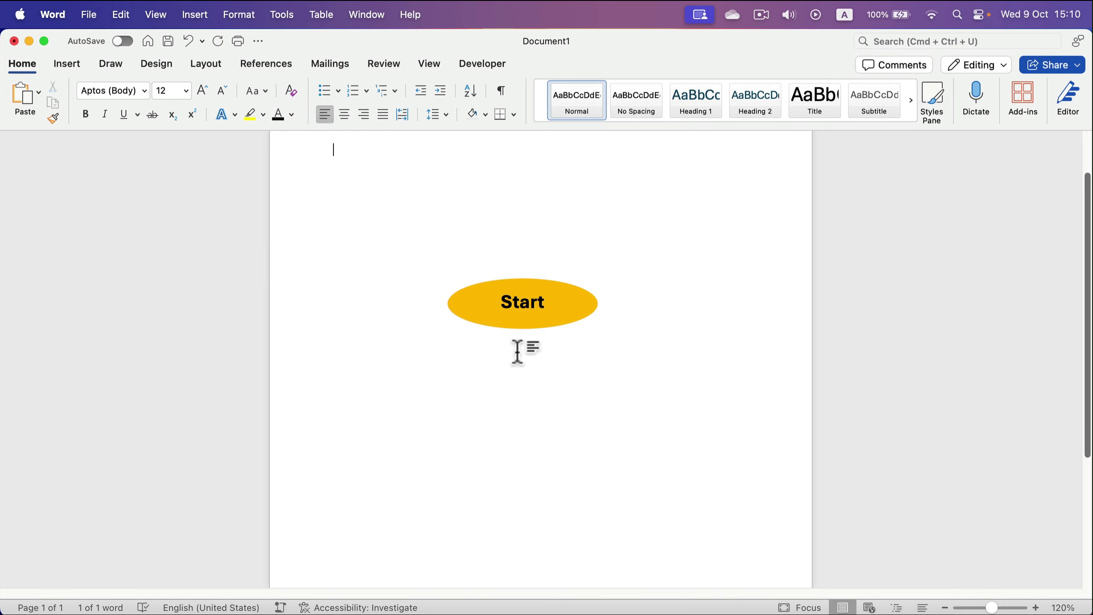
pyautogui.moveTo(586, 309); pyautogui.dragTo(589, 210)
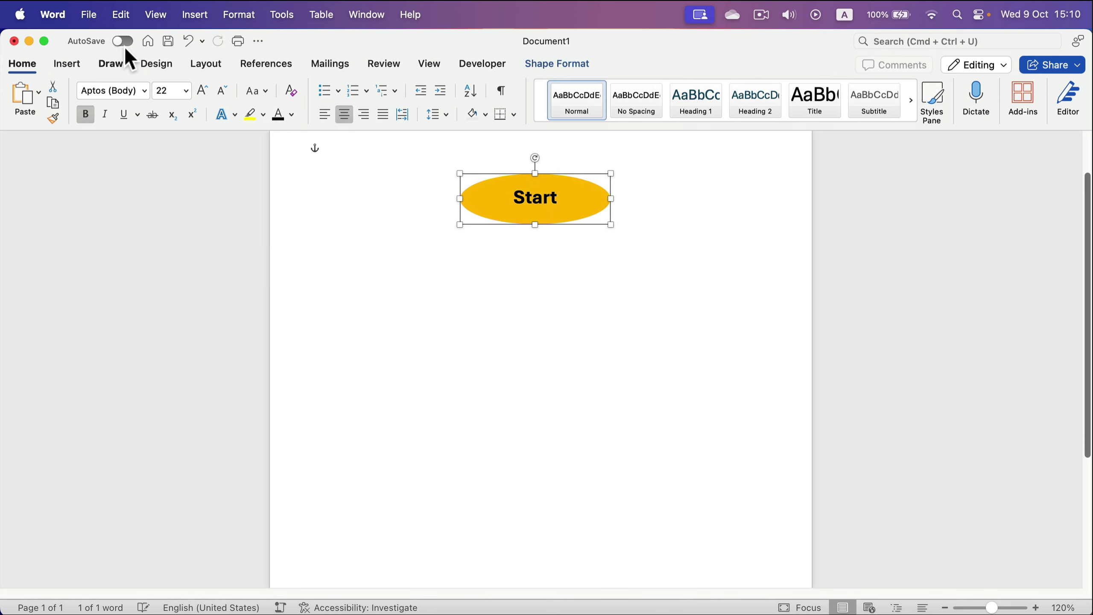
# Draw an orange Flowchart: Process box labelled Text below the Start oval
pyautogui.click(66, 63)
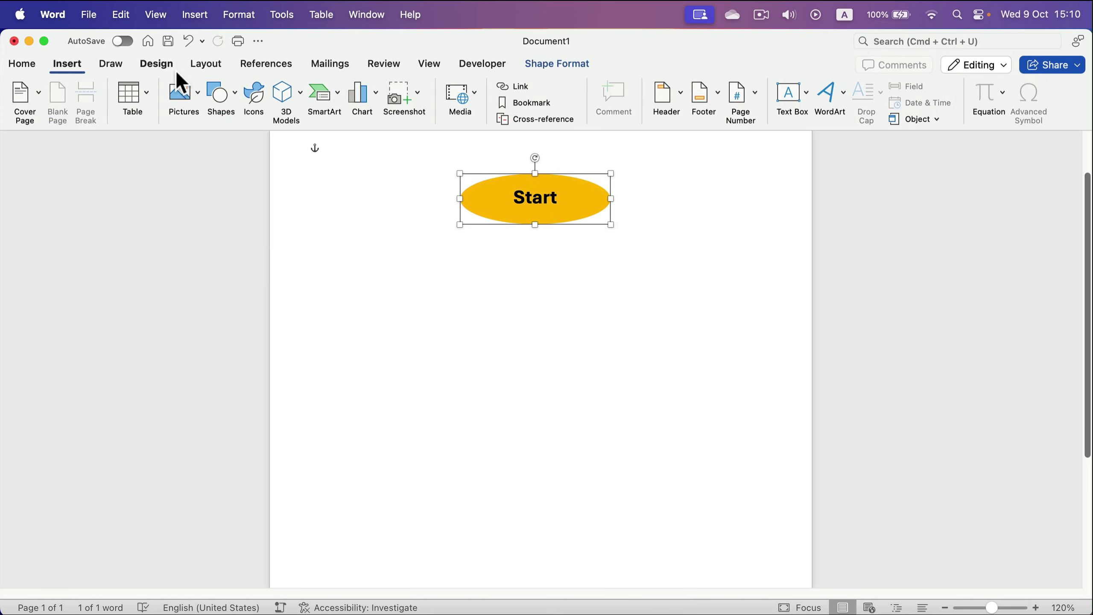
pyautogui.click(220, 94)
pyautogui.scroll(-2, 367, 274)
pyautogui.scroll(-3, 383, 307)
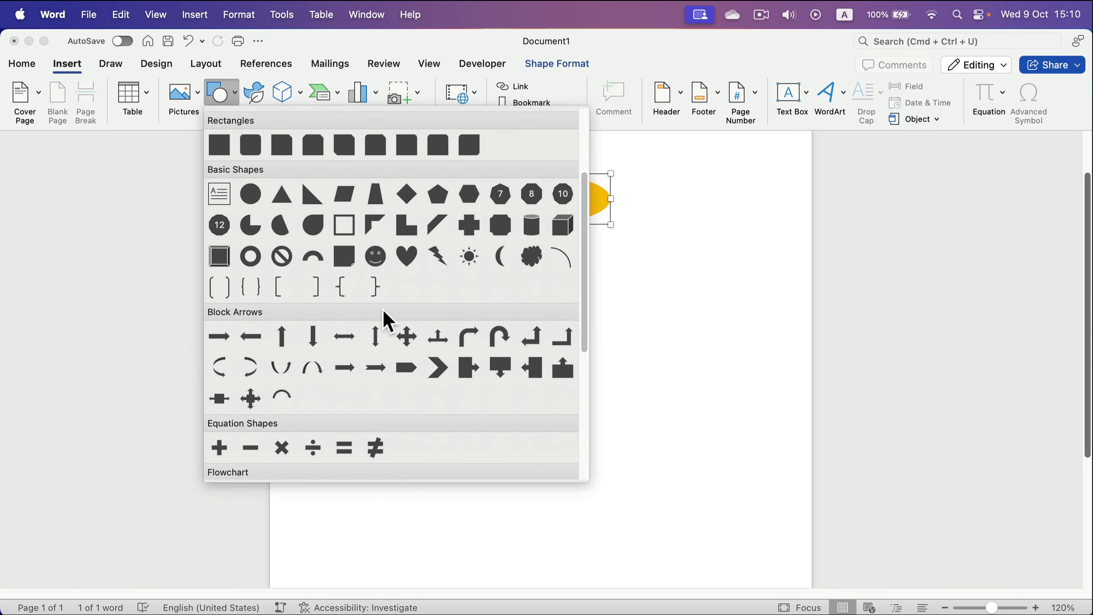
pyautogui.scroll(-2, 383, 308)
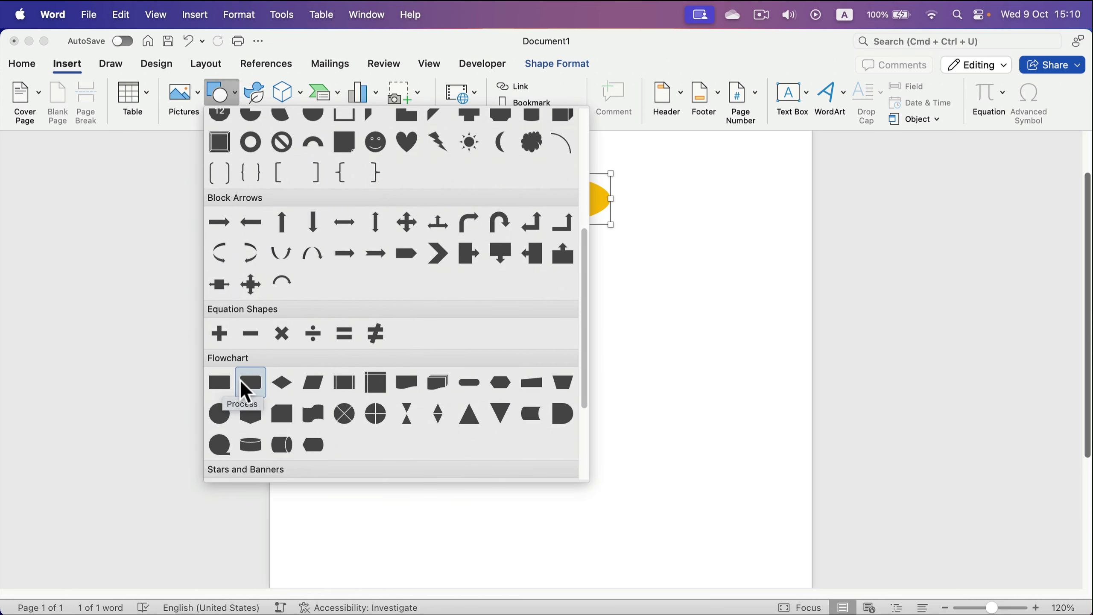
pyautogui.click(219, 383)
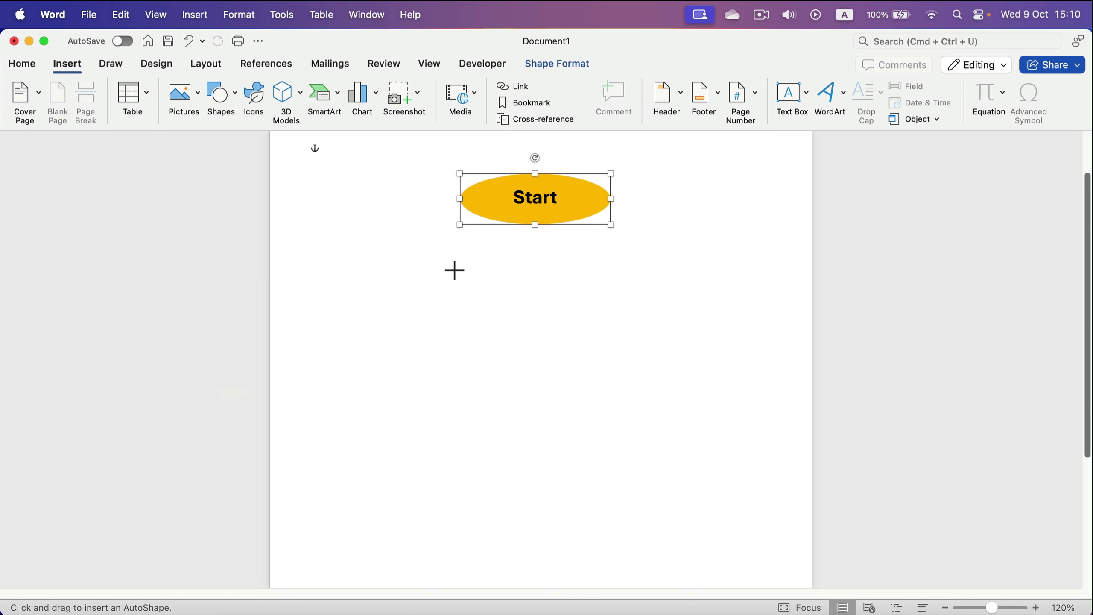
pyautogui.moveTo(427, 275); pyautogui.dragTo(634, 334)
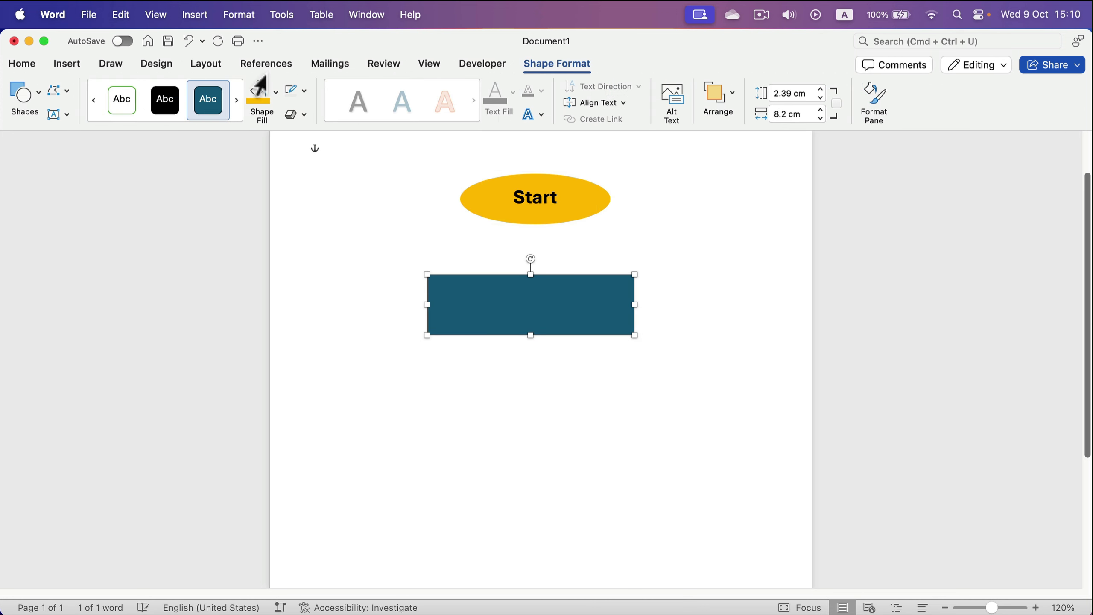
pyautogui.click(304, 91)
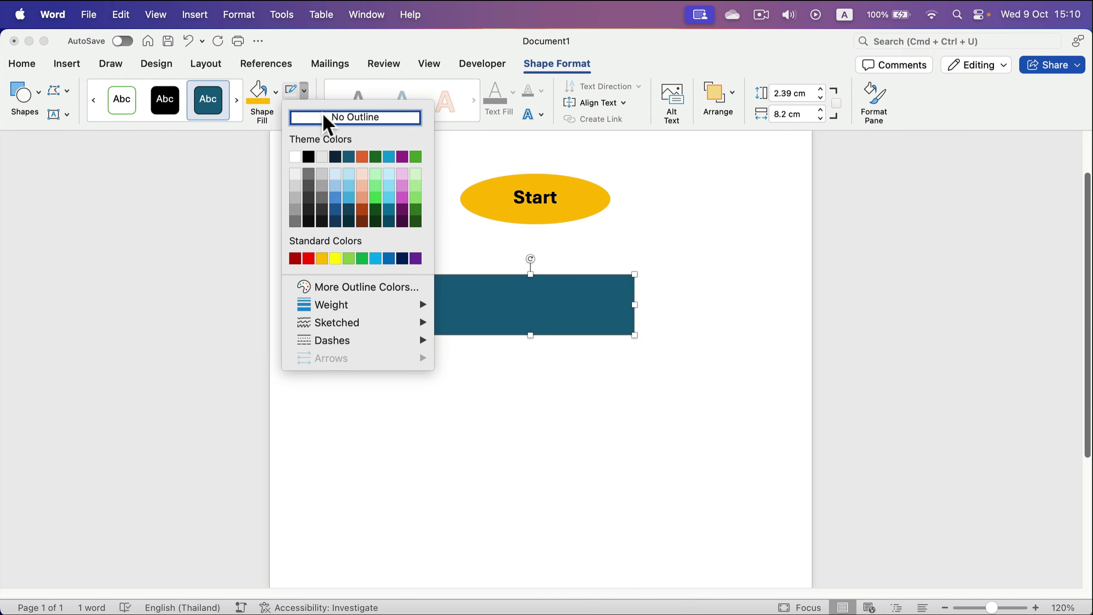
pyautogui.click(276, 92)
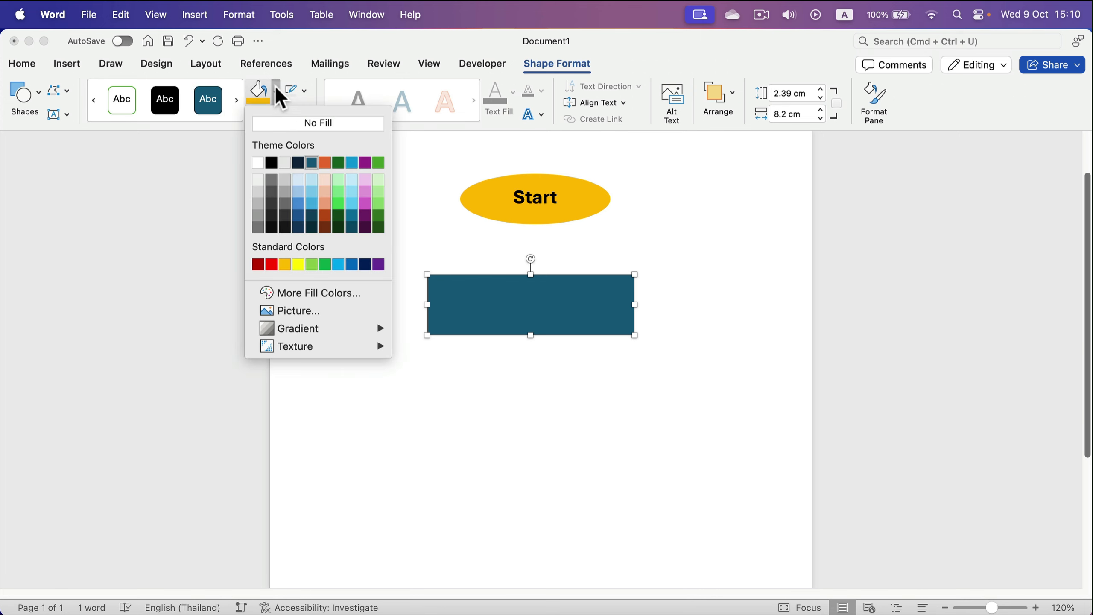
pyautogui.click(325, 163)
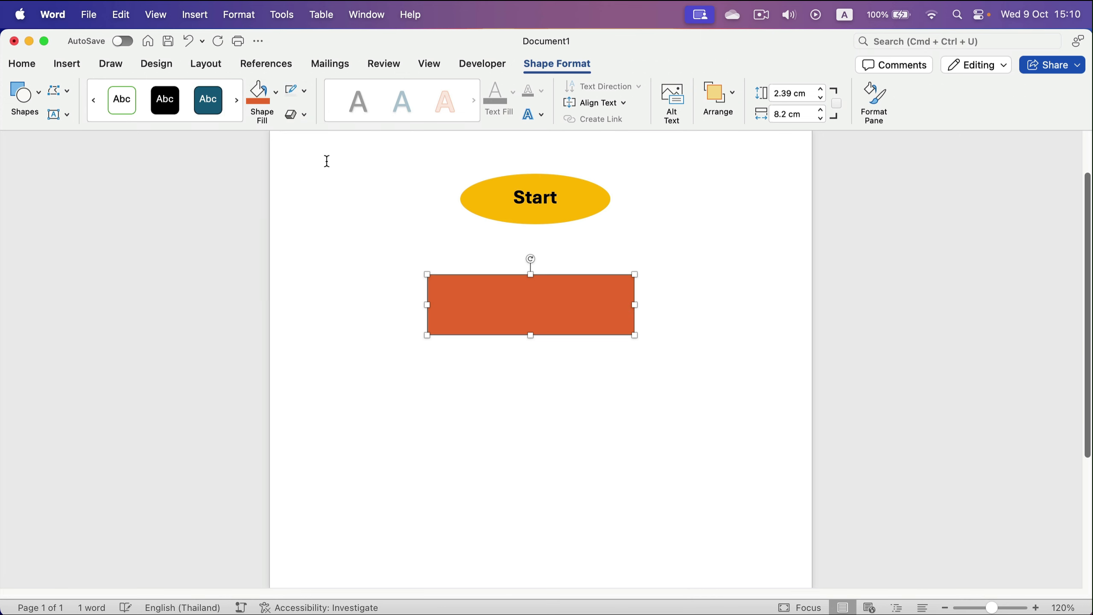
pyautogui.doubleClick(533, 301)
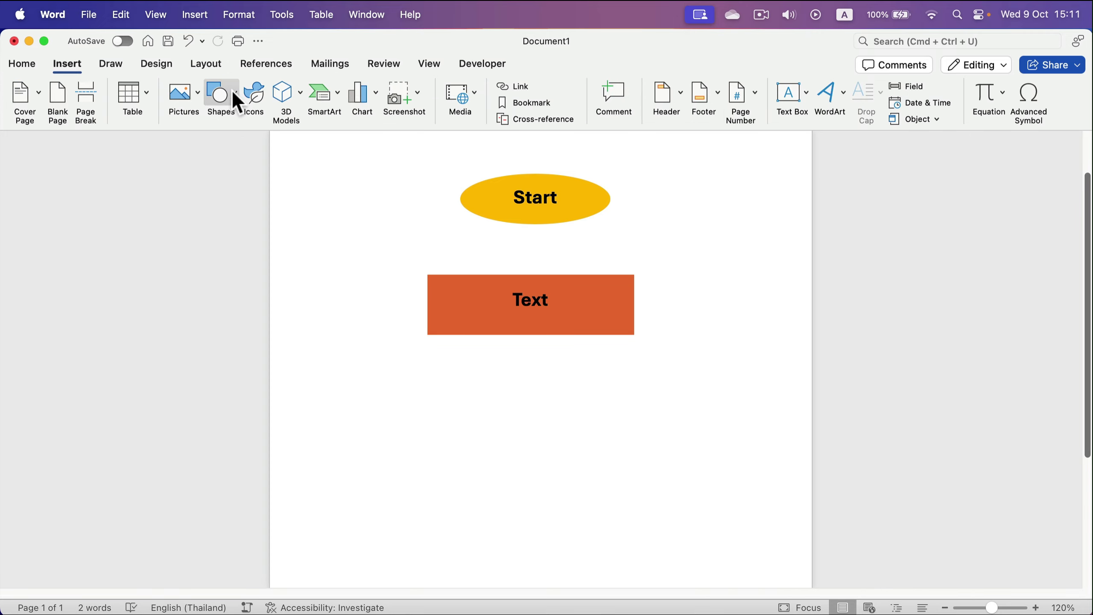
# Draw a Flowchart: Decision diamond beneath the orange Text box
pyautogui.click(232, 93)
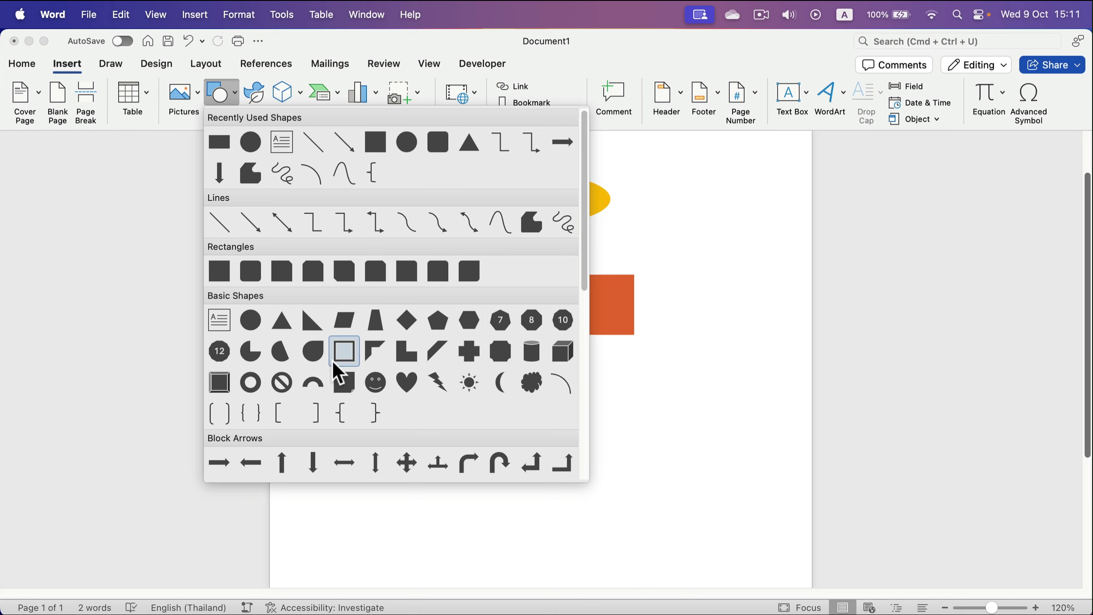
pyautogui.scroll(-3, 389, 381)
pyautogui.scroll(-3, 393, 390)
pyautogui.scroll(-2, 393, 391)
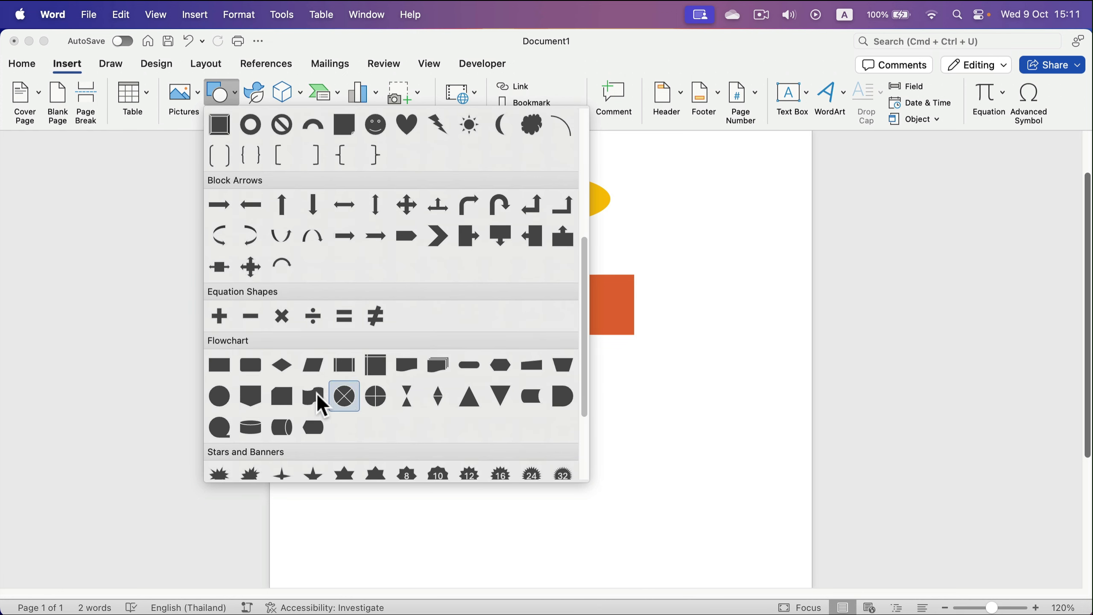
pyautogui.click(284, 365)
pyautogui.moveTo(427, 389); pyautogui.dragTo(656, 489)
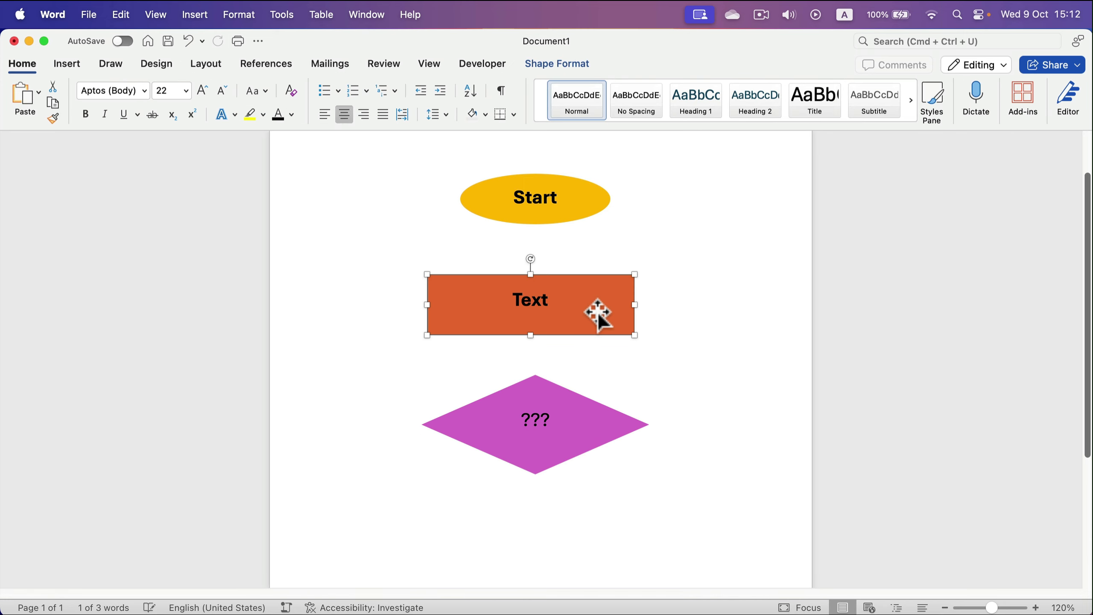
# Nudge the Start oval, then place two copies of the Text box below the diamond
pyautogui.click(569, 219)
pyautogui.moveTo(564, 214); pyautogui.dragTo(560, 221)
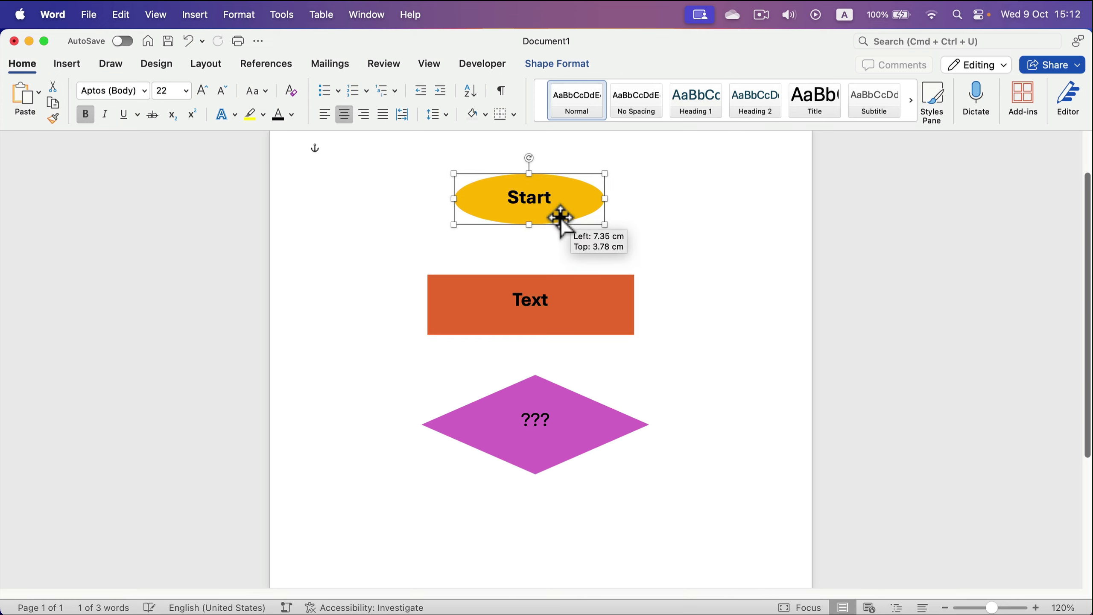
pyautogui.scroll(2, 617, 336)
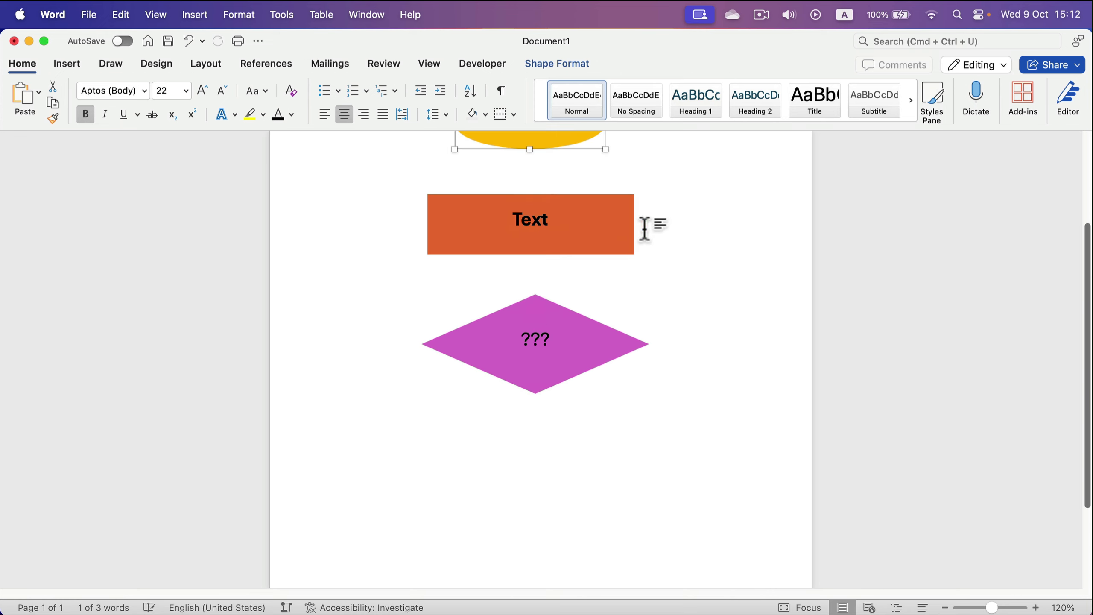
pyautogui.click(532, 231)
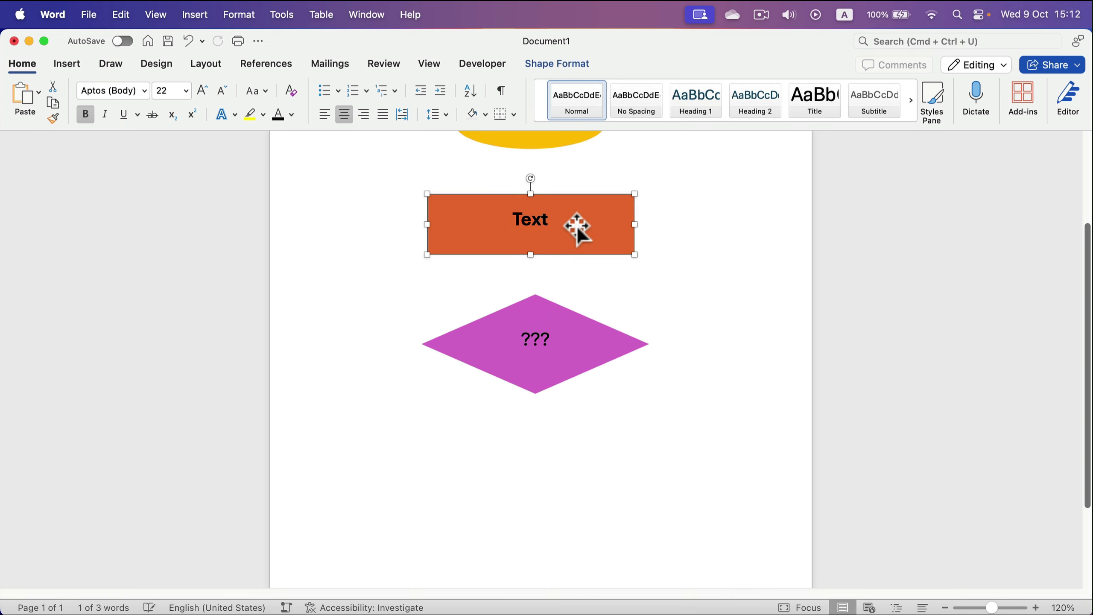
pyautogui.moveTo(576, 224)
pyautogui.mouseDown()
pyautogui.moveTo(488, 455)
pyautogui.moveTo(474, 462)
pyautogui.moveTo(693, 466)
pyautogui.mouseUp()
pyautogui.press('super+v')
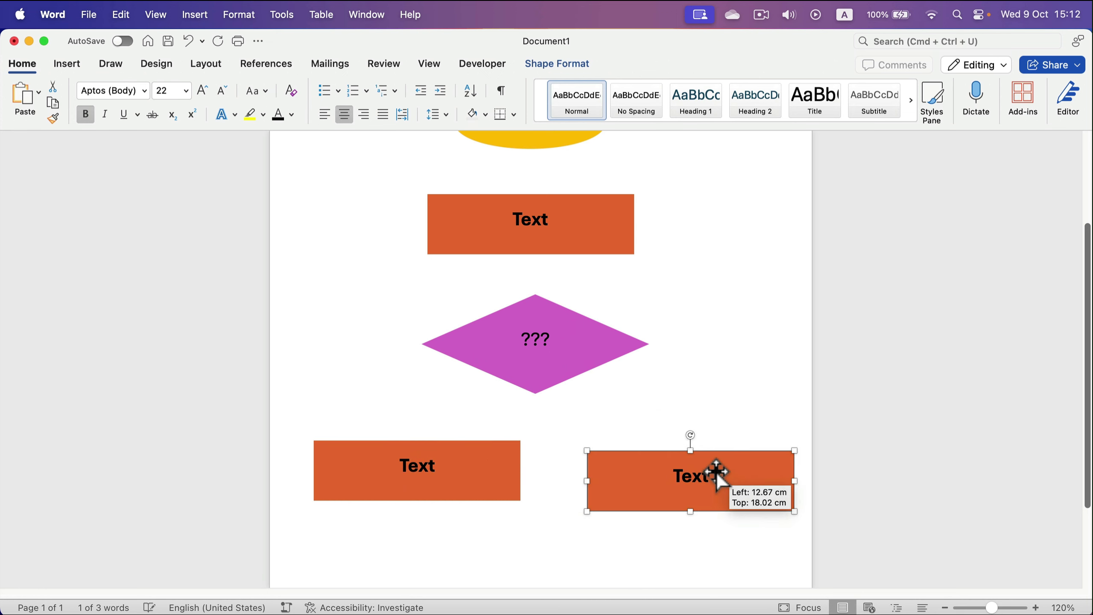
pyautogui.moveTo(605, 343); pyautogui.dragTo(594, 346)
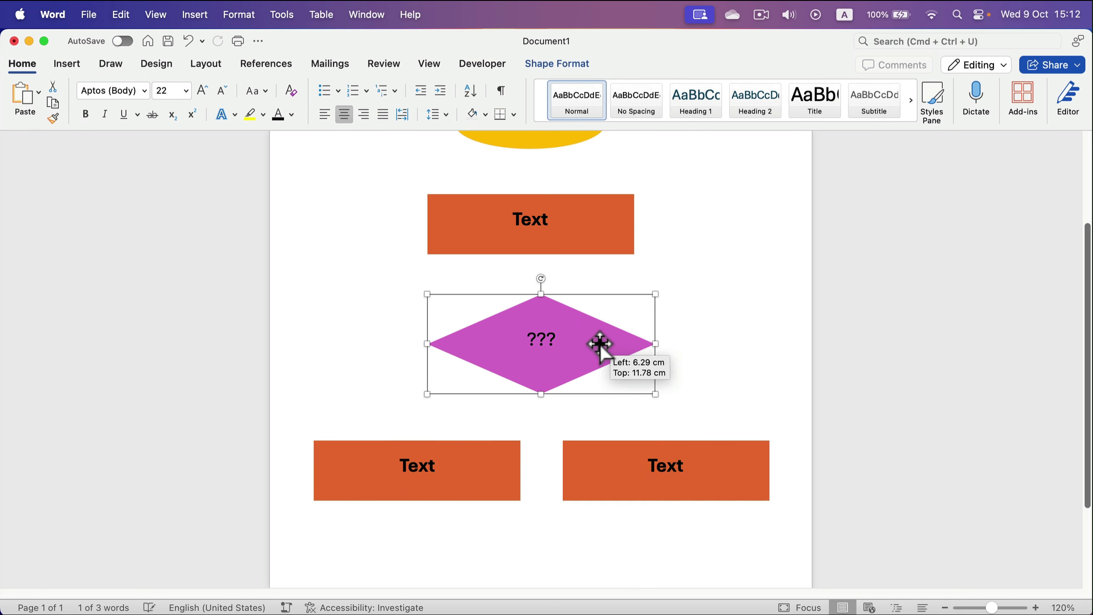
pyautogui.scroll(1, 589, 341)
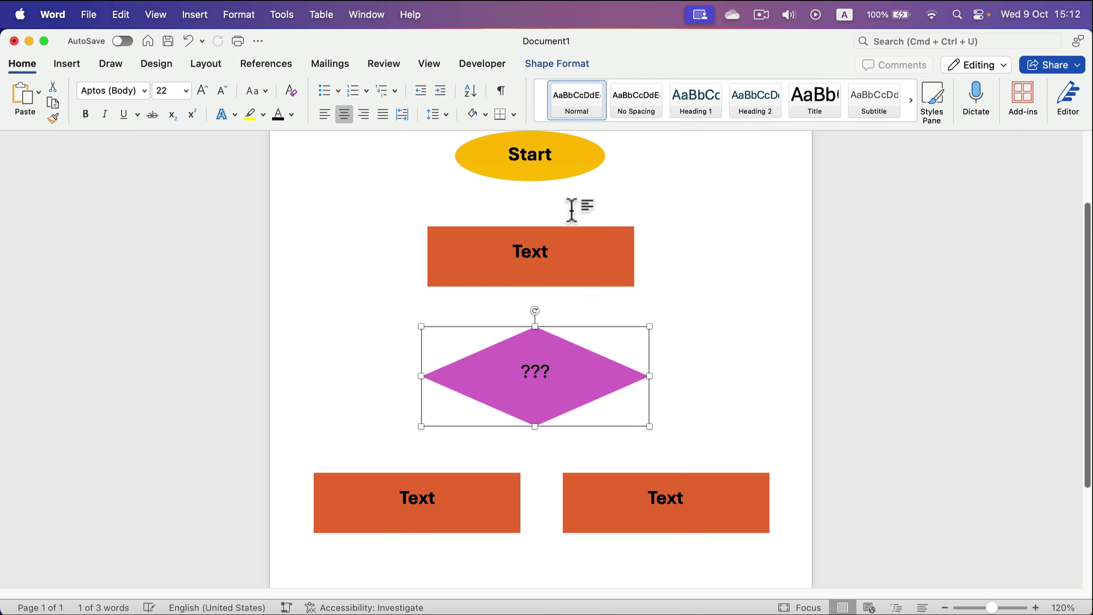
# Drag a copy of the Start oval beneath the two orange boxes and label it End
pyautogui.click(566, 168)
pyautogui.moveTo(564, 169); pyautogui.dragTo(581, 540)
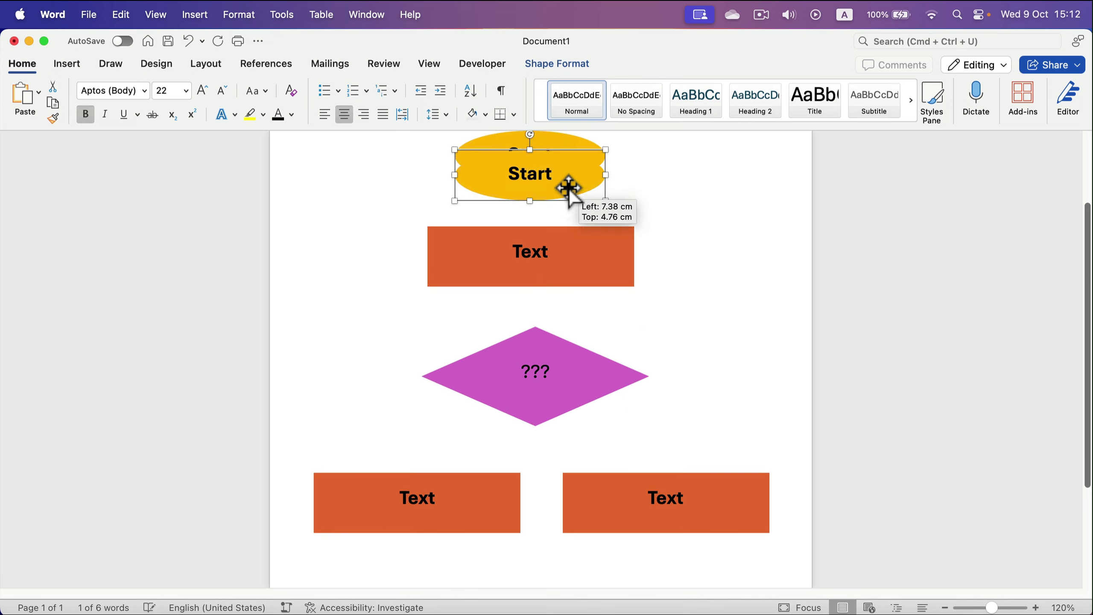
pyautogui.scroll(-3, 575, 538)
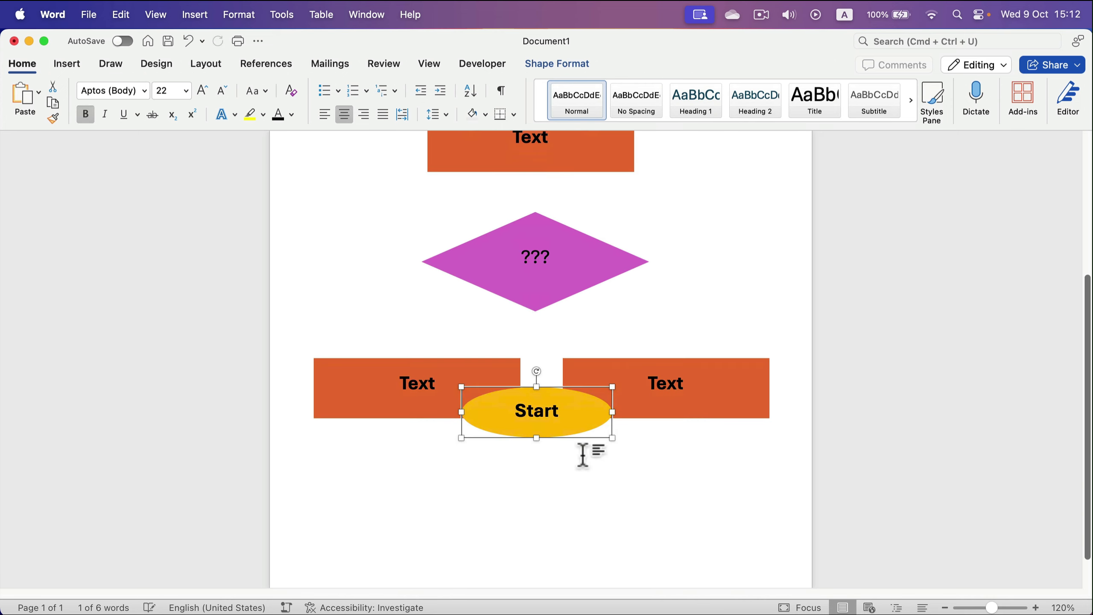
pyautogui.moveTo(574, 427)
pyautogui.mouseDown()
pyautogui.moveTo(581, 496)
pyautogui.moveTo(581, 484)
pyautogui.moveTo(602, 492)
pyautogui.mouseUp()
pyautogui.write('E')
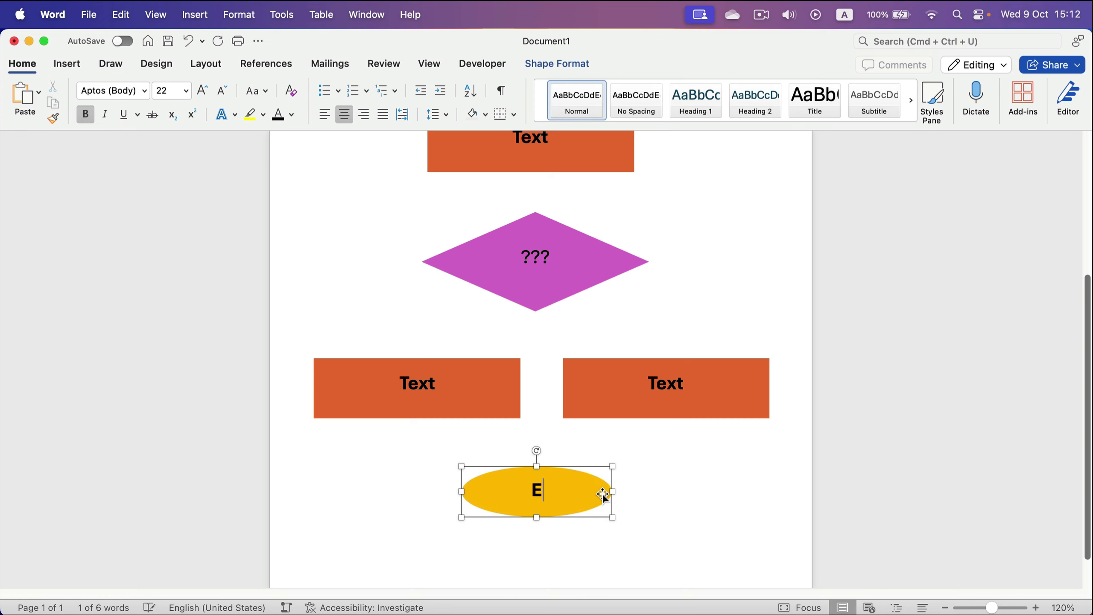
pyautogui.write('nd')
pyautogui.click(715, 308)
pyautogui.scroll(5, 716, 307)
pyautogui.scroll(-3, 715, 307)
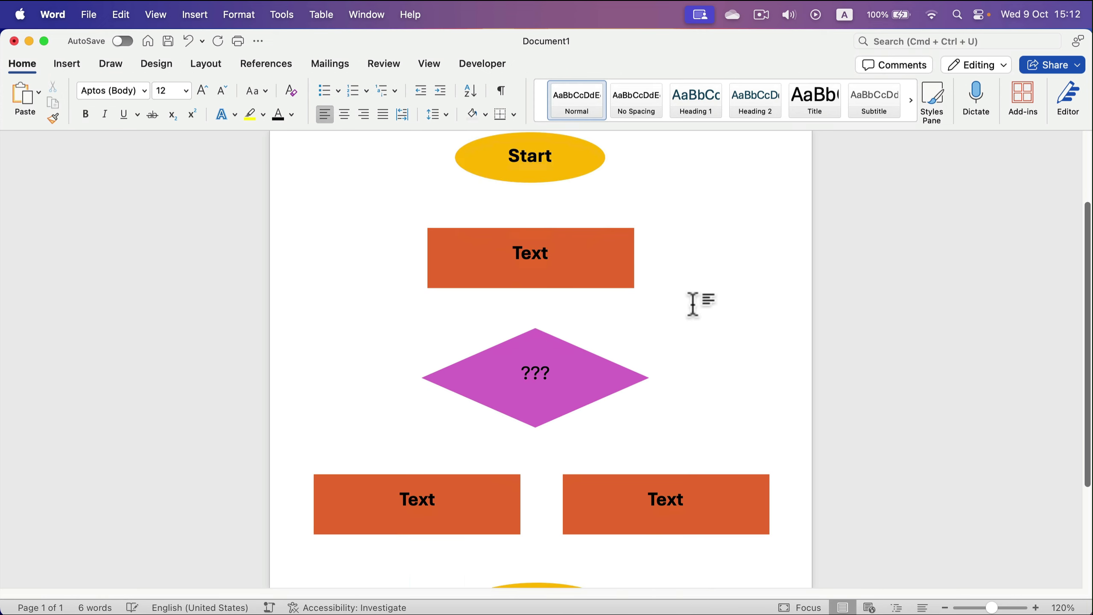
pyautogui.scroll(1, 598, 171)
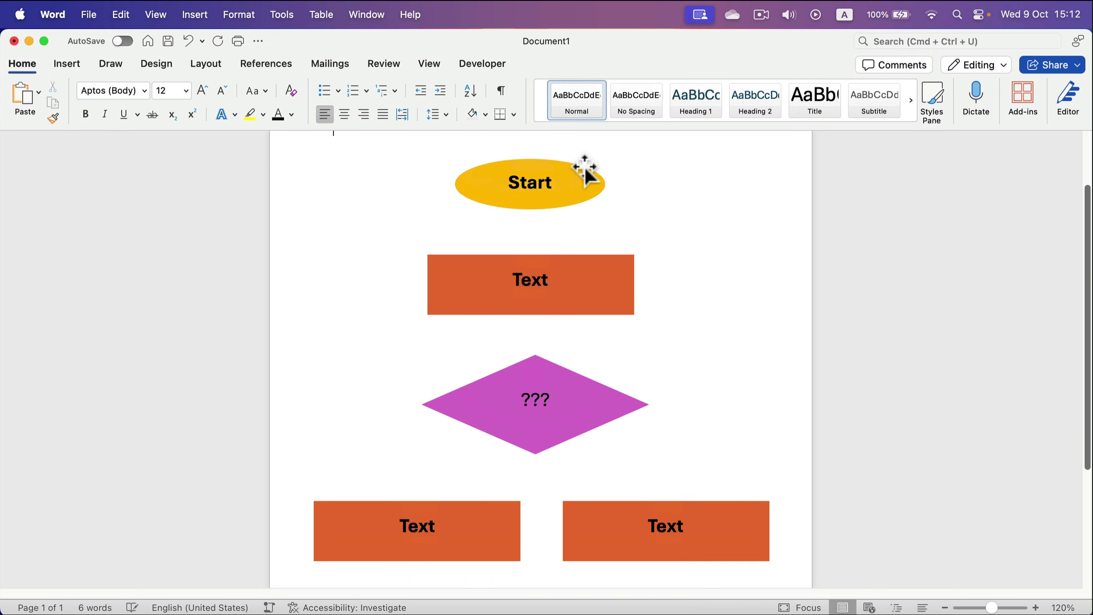
# Deselect the shapes and pick the Elbow Arrow Connector from the Shapes gallery
pyautogui.click(692, 218)
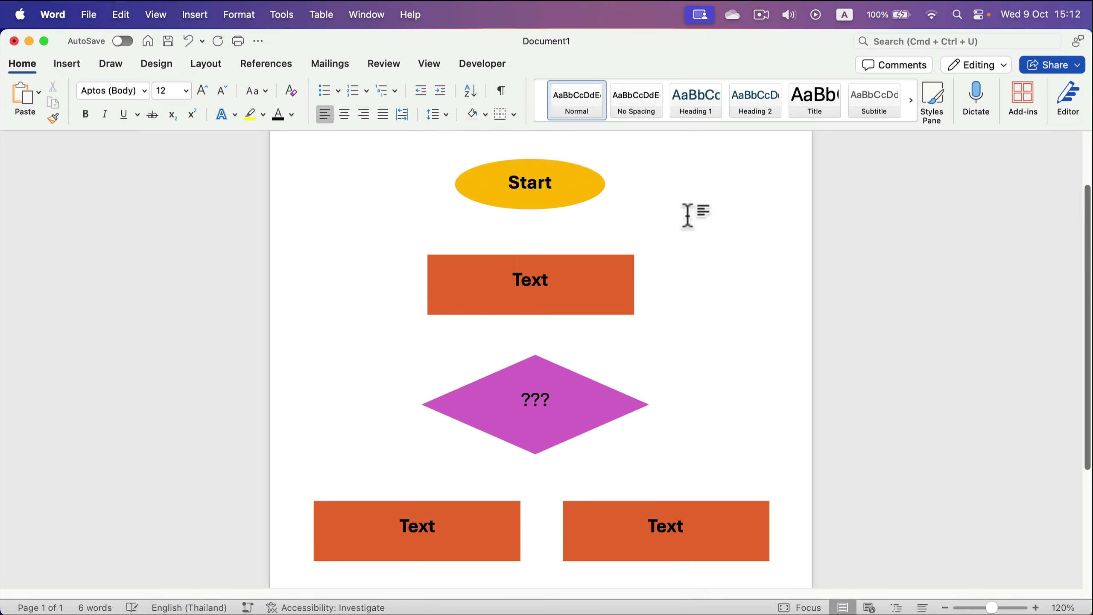
pyautogui.click(68, 64)
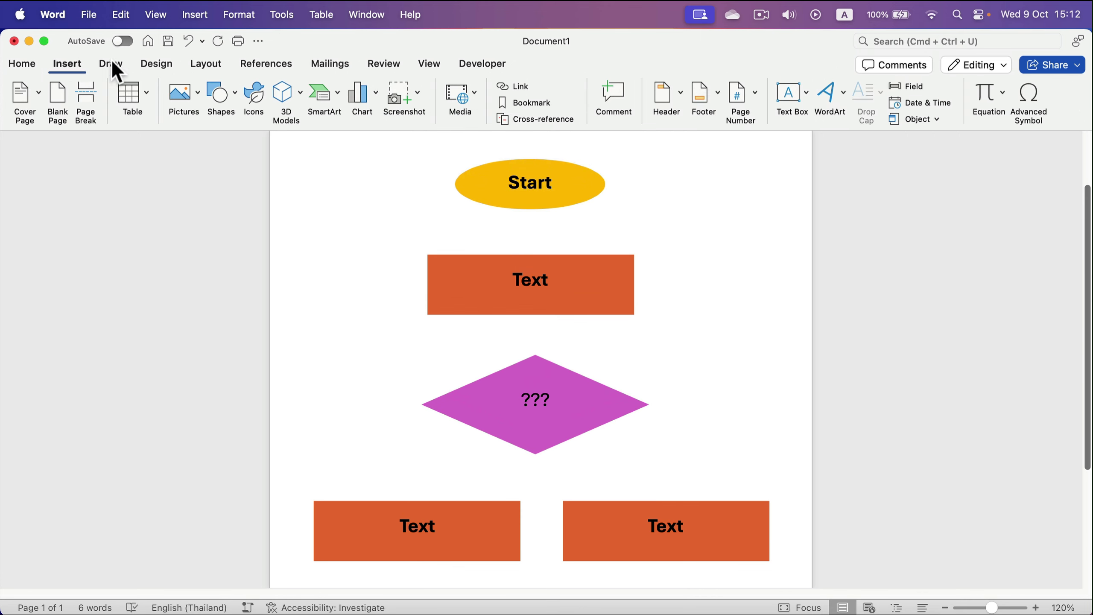
pyautogui.click(228, 96)
pyautogui.scroll(-4, 333, 257)
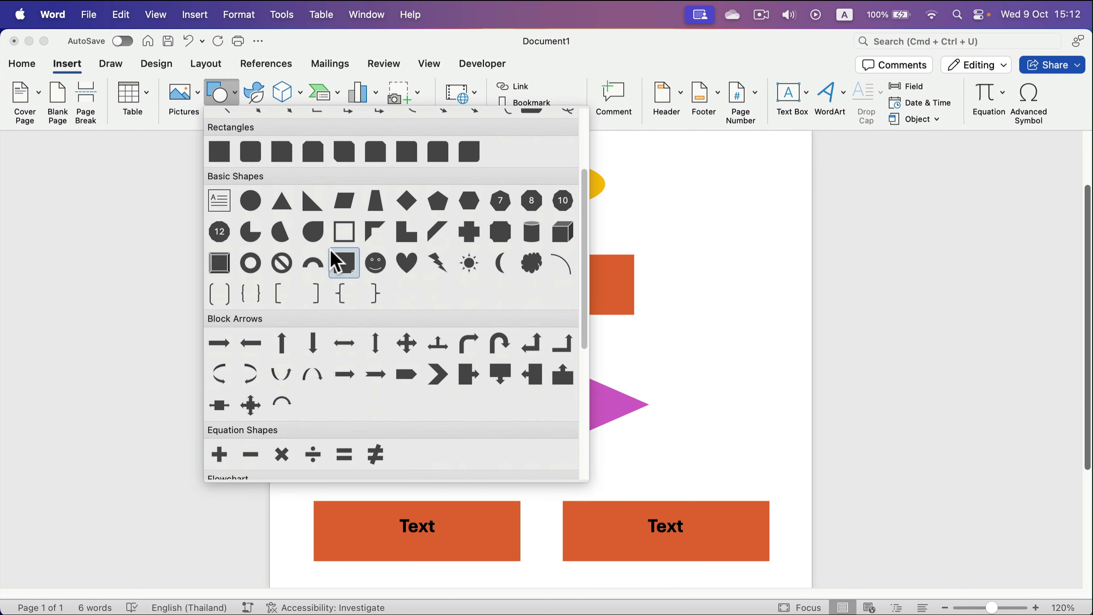
pyautogui.scroll(-4, 333, 257)
pyautogui.scroll(8, 330, 248)
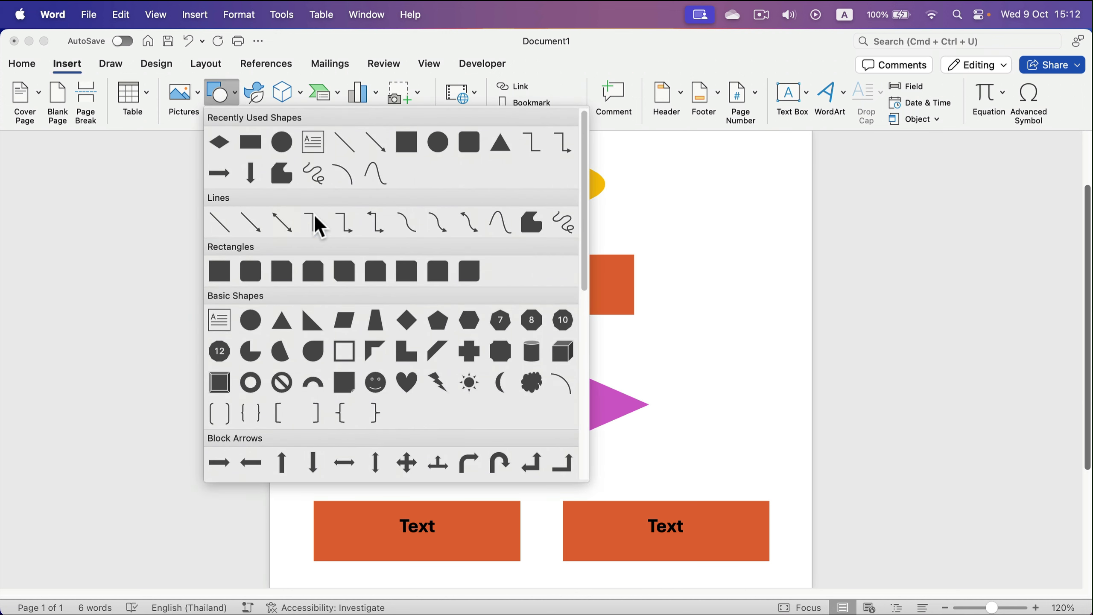
pyautogui.click(343, 224)
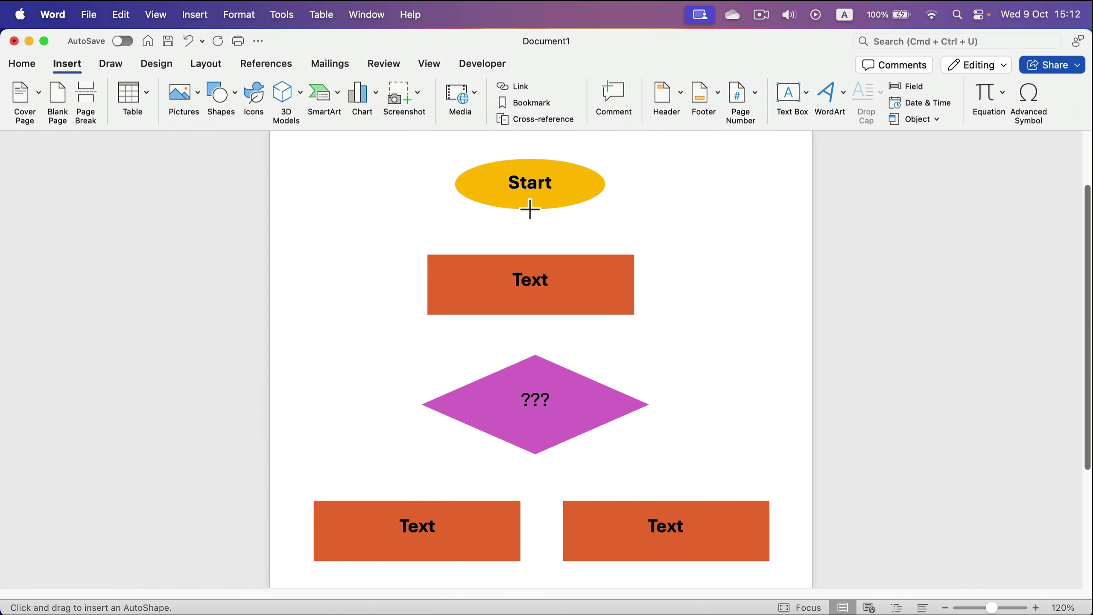
# Draw an arrow from Start to the Text box, colored black with a heavier weight
pyautogui.moveTo(530, 210); pyautogui.dragTo(531, 254)
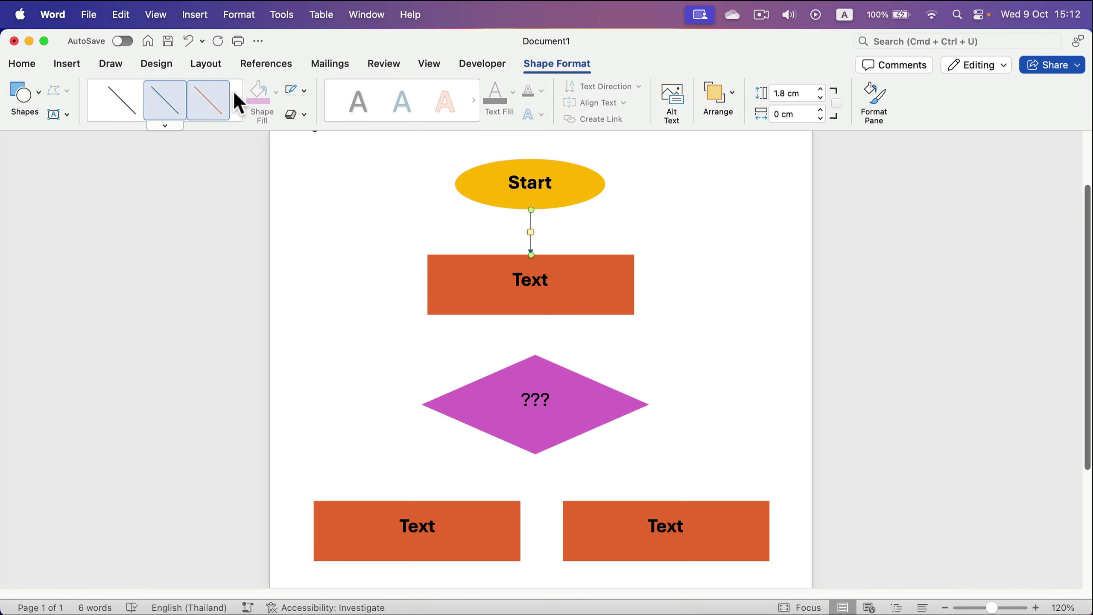
pyautogui.click(305, 92)
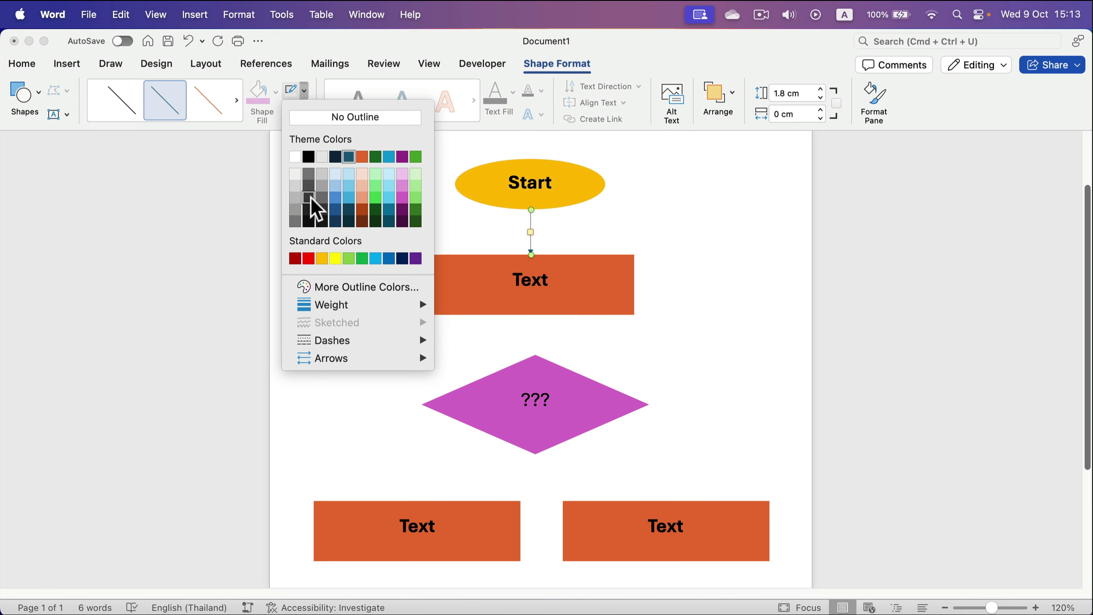
pyautogui.click(308, 156)
pyautogui.click(305, 92)
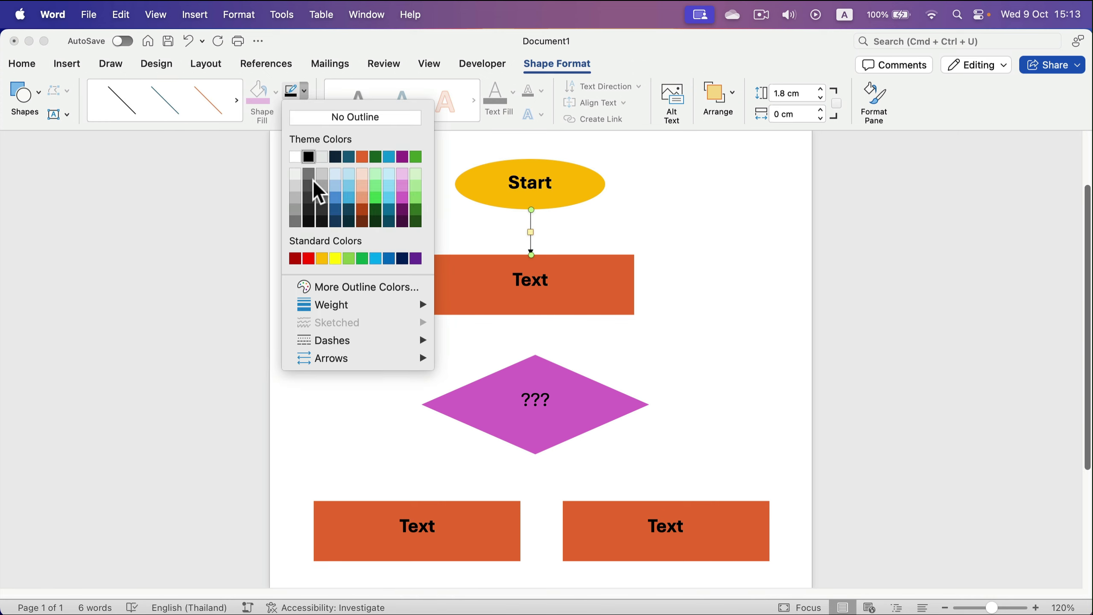
pyautogui.moveTo(331, 305)
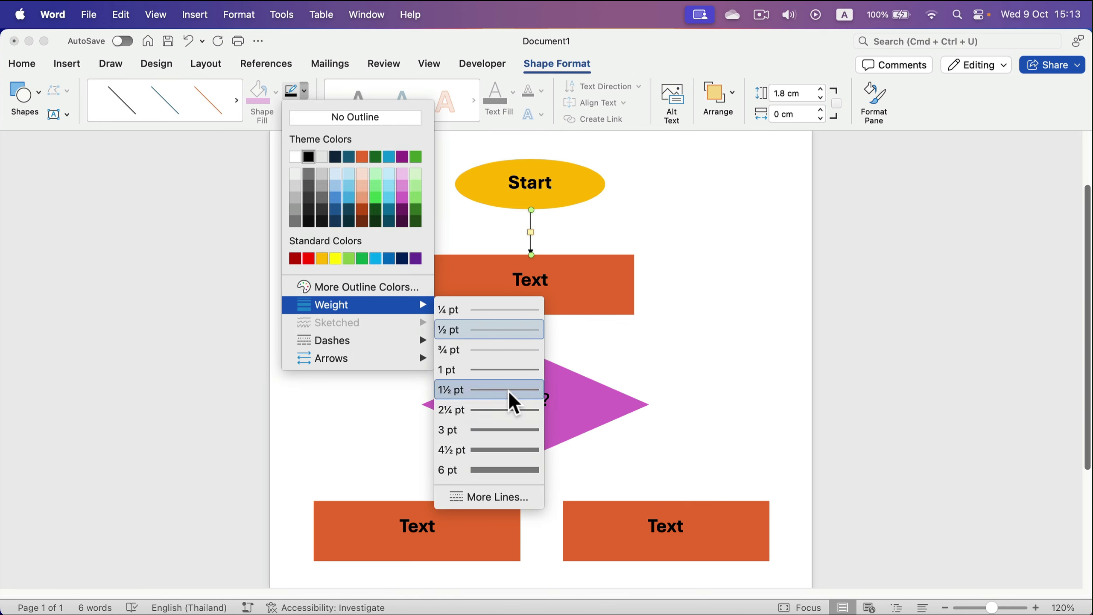
pyautogui.click(509, 393)
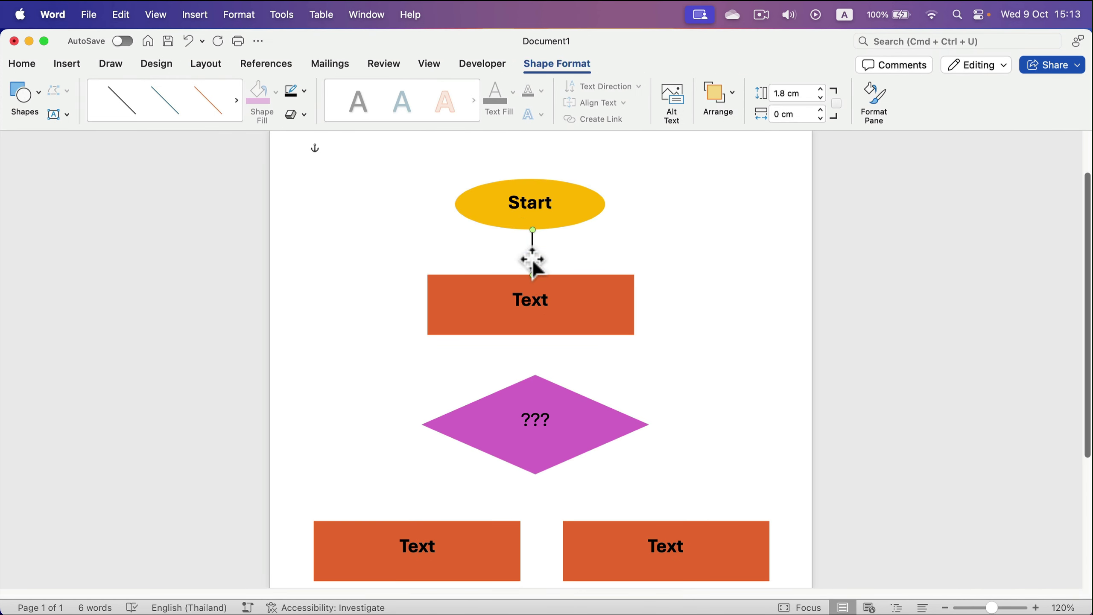
# Copy the arrow three times: box to diamond, then diamond tips to the left and right boxes
pyautogui.moveTo(532, 257); pyautogui.dragTo(534, 376)
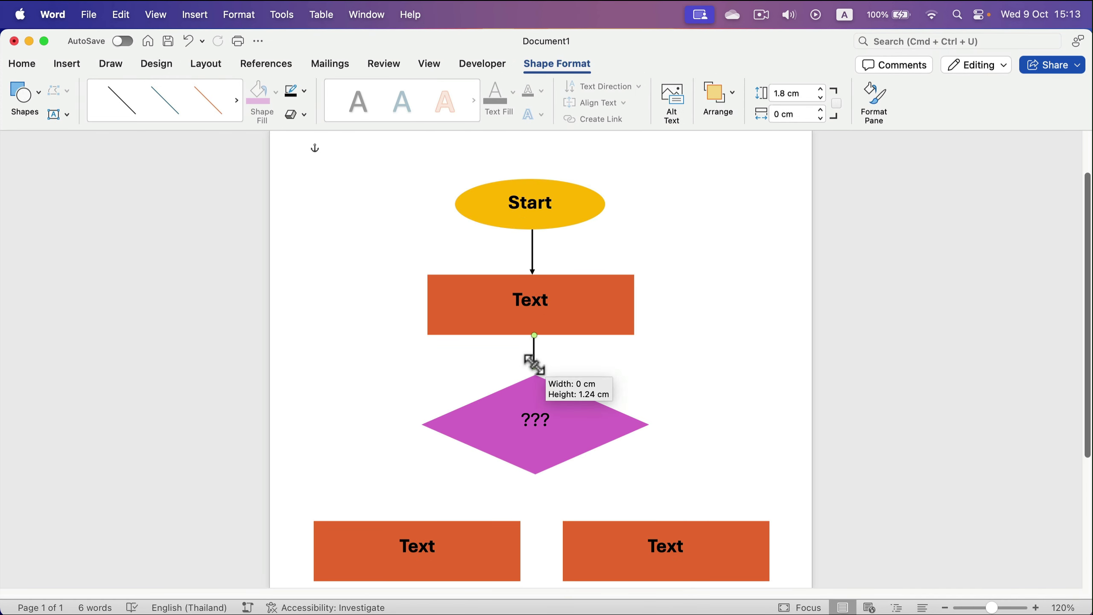
pyautogui.click(634, 373)
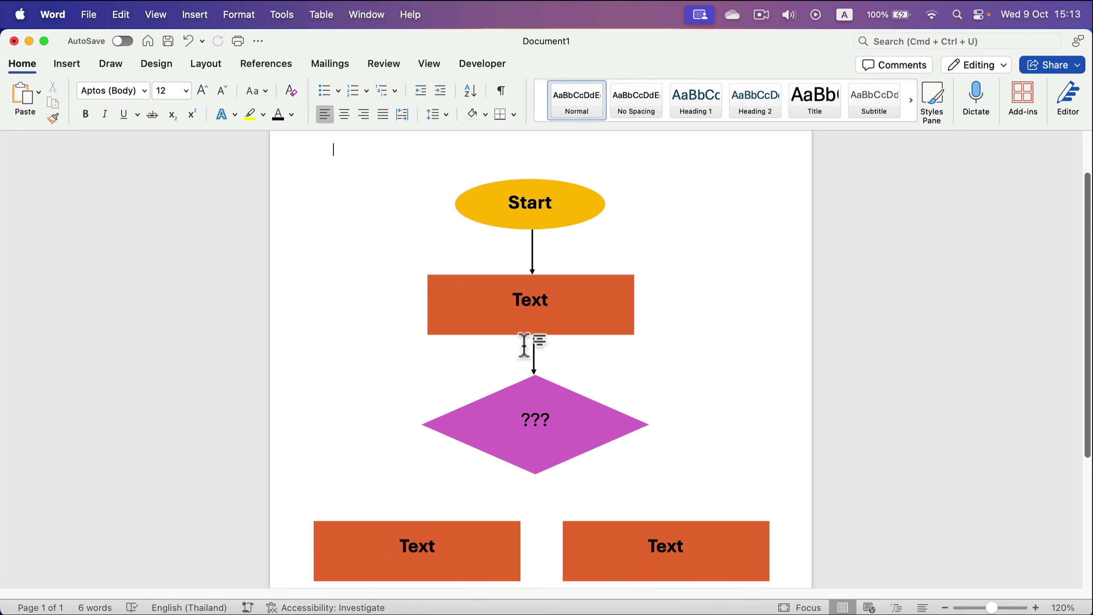
pyautogui.scroll(-2, 564, 393)
pyautogui.click(568, 357)
pyautogui.scroll(-1, 568, 357)
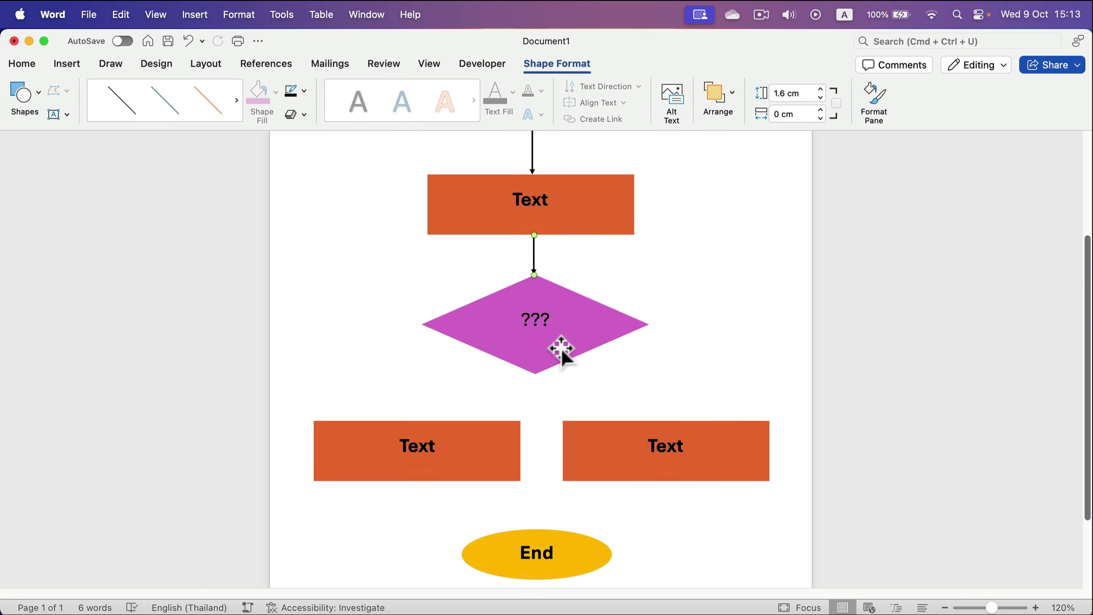
pyautogui.moveTo(535, 257)
pyautogui.mouseDown()
pyautogui.moveTo(420, 340)
pyautogui.moveTo(412, 420)
pyautogui.mouseUp()
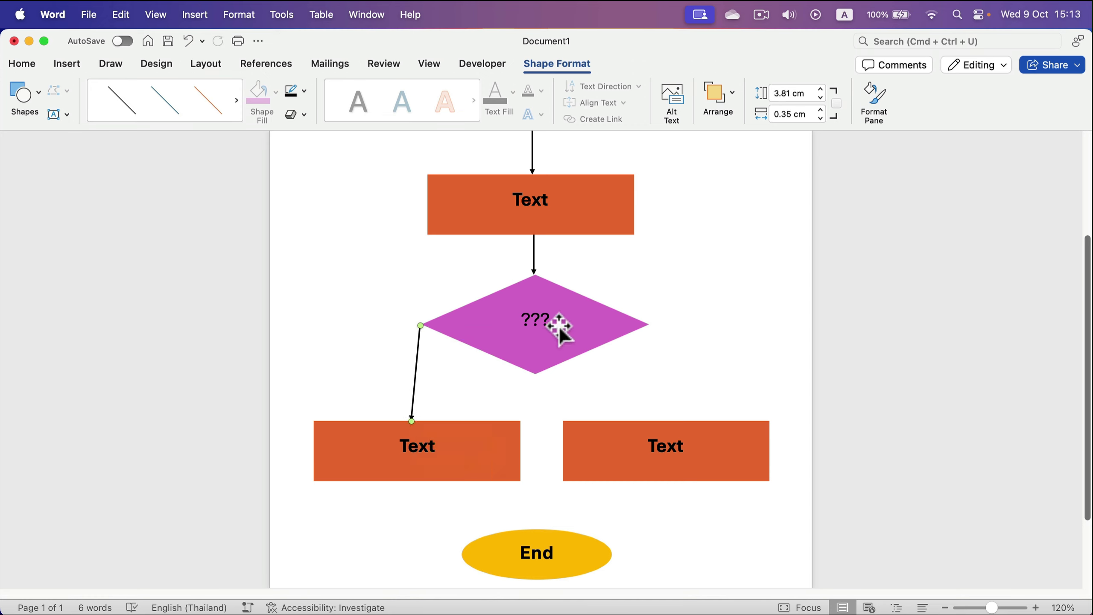
pyautogui.moveTo(419, 342)
pyautogui.mouseDown()
pyautogui.moveTo(427, 428)
pyautogui.moveTo(647, 326)
pyautogui.mouseUp()
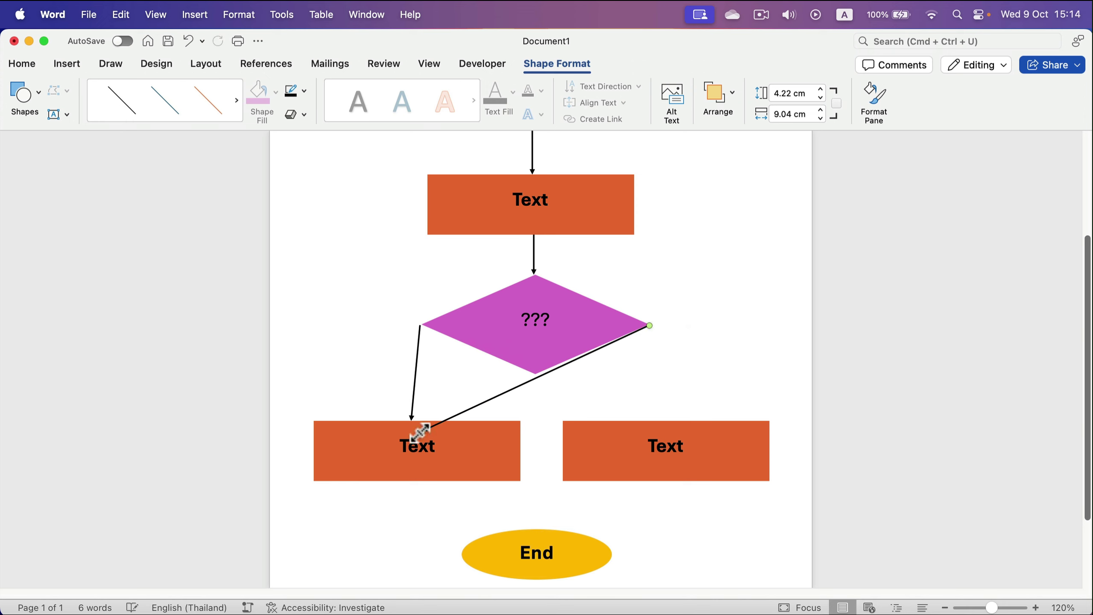
pyautogui.moveTo(422, 431)
pyautogui.mouseDown()
pyautogui.moveTo(687, 419)
pyautogui.moveTo(675, 416)
pyautogui.mouseUp()
# Copy the left arrow and connect it from the left box to the End oval
pyautogui.click(551, 425)
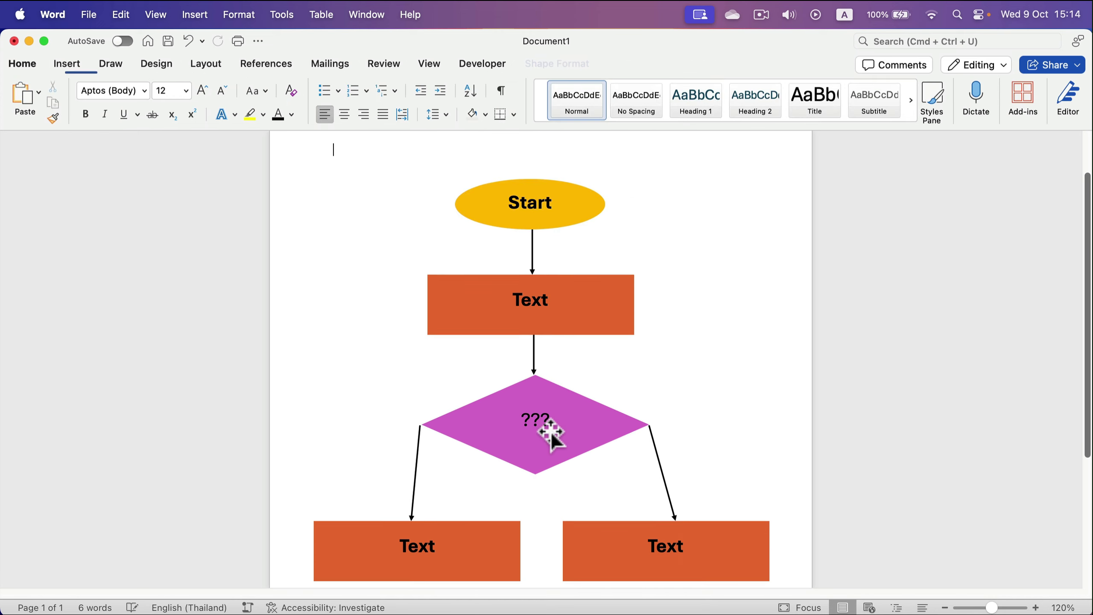
pyautogui.scroll(-3, 551, 425)
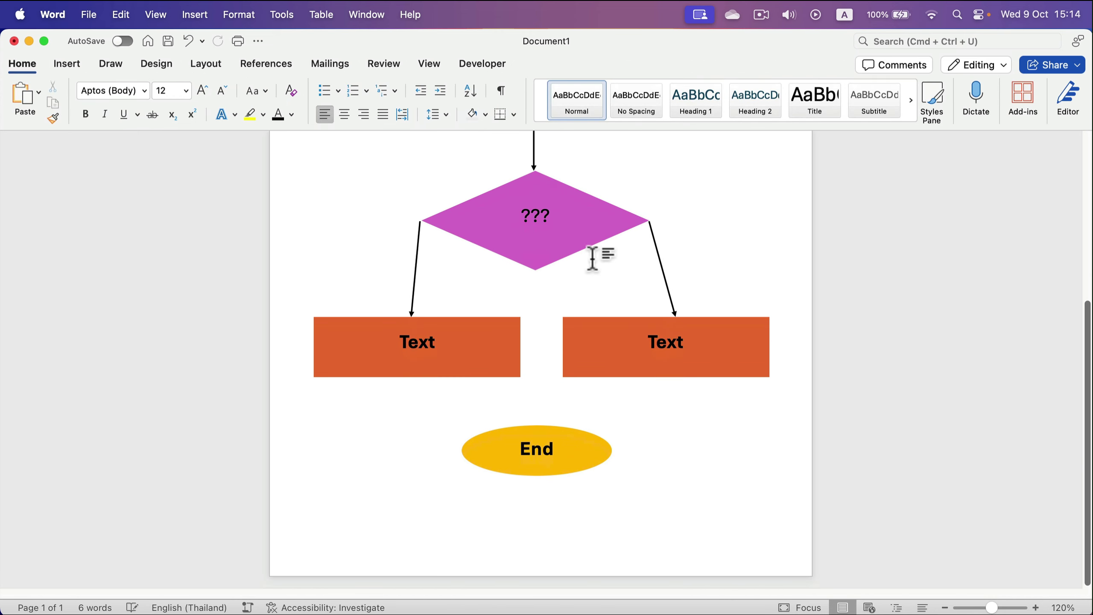
pyautogui.click(415, 256)
pyautogui.moveTo(415, 257)
pyautogui.keyDown('alt'); pyautogui.mouseDown()
pyautogui.moveTo(427, 248)
pyautogui.moveTo(412, 376)
pyautogui.mouseUp(); pyautogui.keyUp('alt')
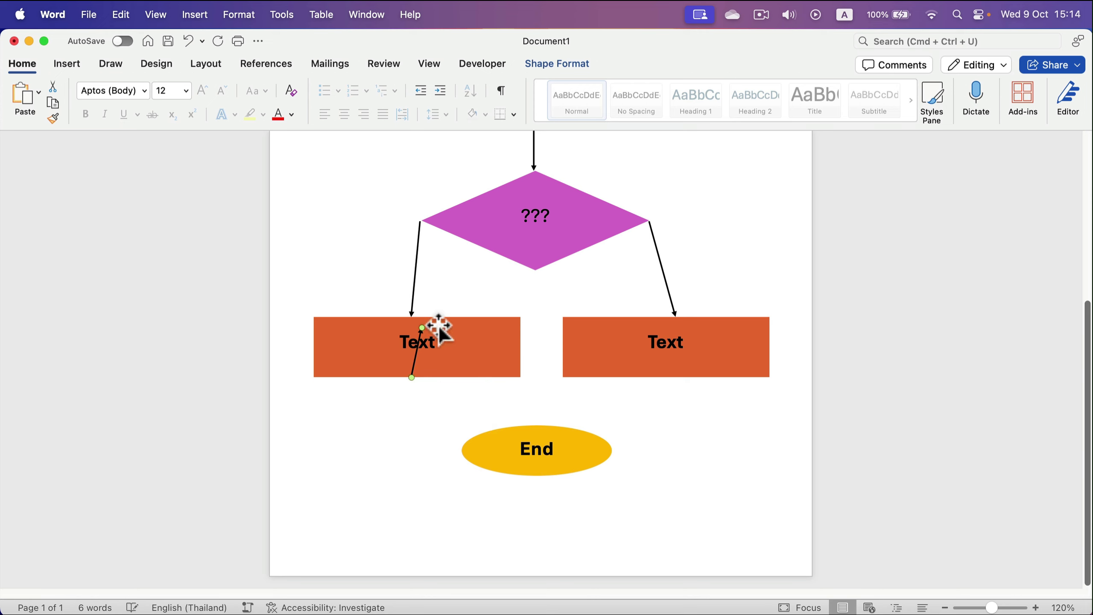
pyautogui.moveTo(421, 326); pyautogui.dragTo(468, 441)
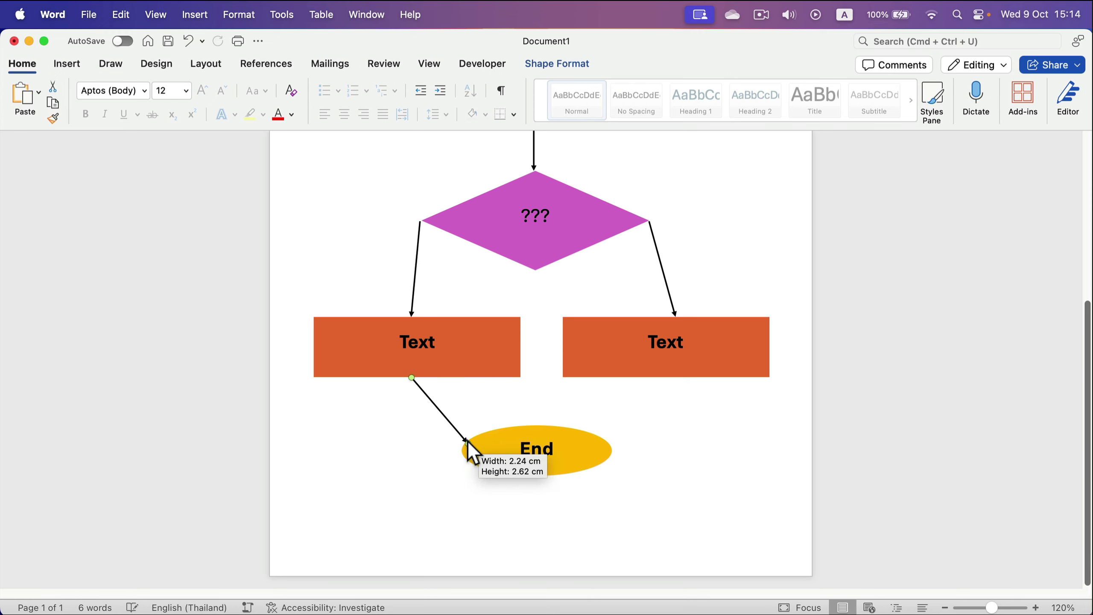
# Duplicate the right arrow and connect it from the right box to the End oval
pyautogui.click(671, 315)
pyautogui.press('super+d')
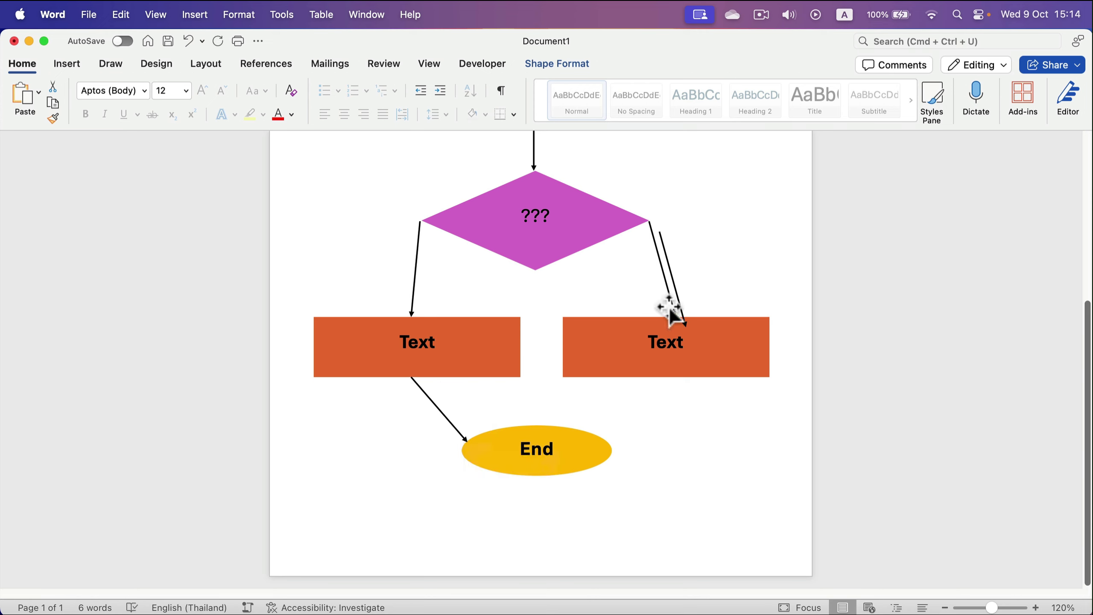
pyautogui.moveTo(660, 227)
pyautogui.mouseDown()
pyautogui.moveTo(666, 406)
pyautogui.moveTo(657, 378)
pyautogui.mouseUp()
pyautogui.moveTo(686, 328)
pyautogui.mouseDown()
pyautogui.moveTo(588, 458)
pyautogui.moveTo(608, 446)
pyautogui.mouseUp()
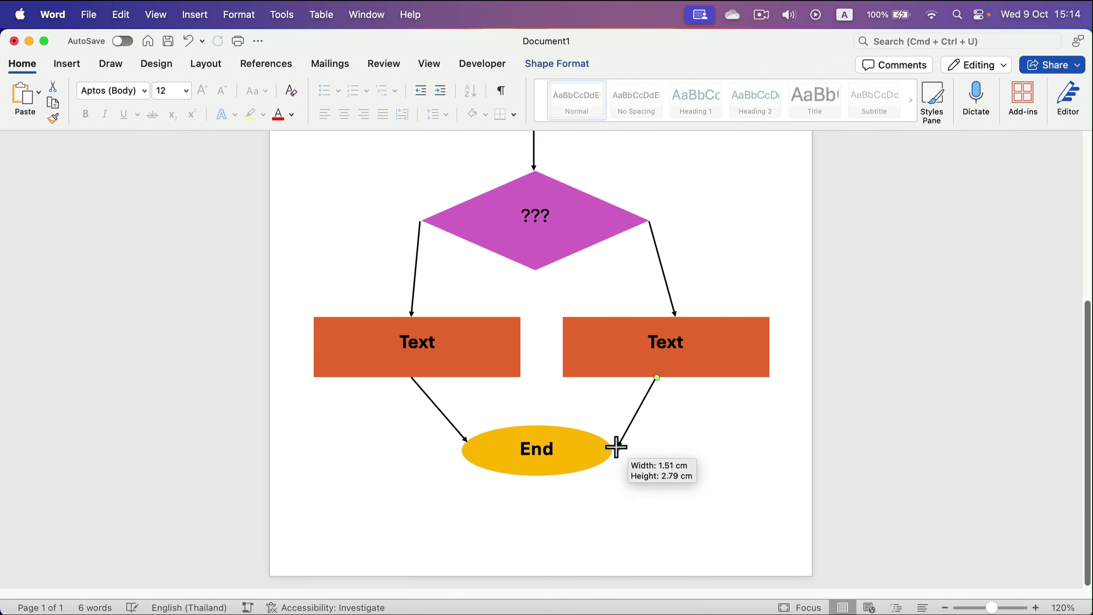
pyautogui.click(662, 450)
pyautogui.scroll(8, 655, 451)
pyautogui.scroll(-8, 655, 451)
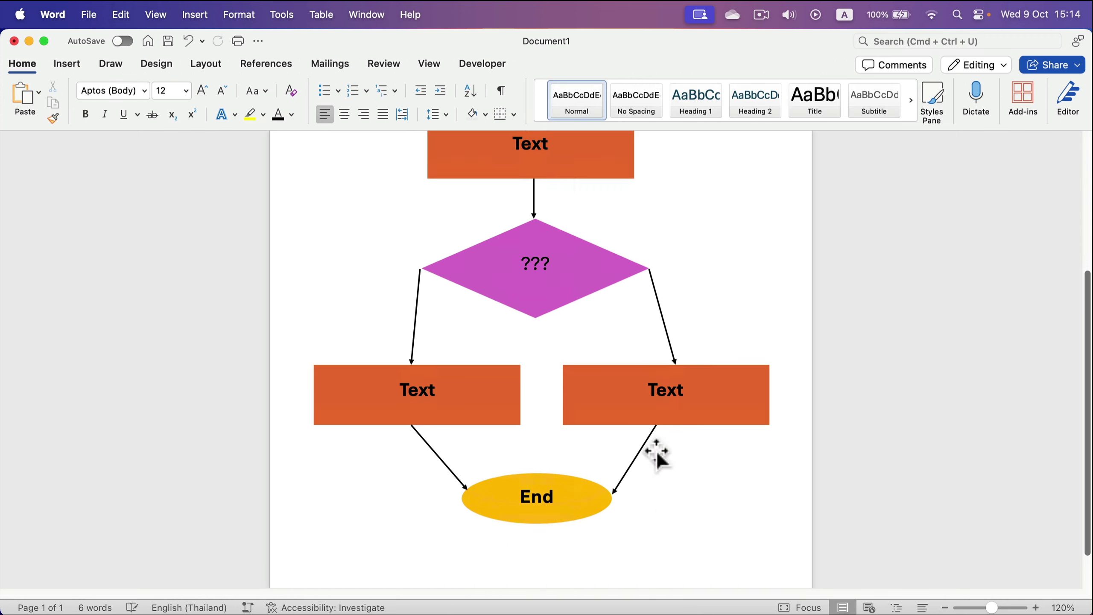
pyautogui.scroll(1, 649, 444)
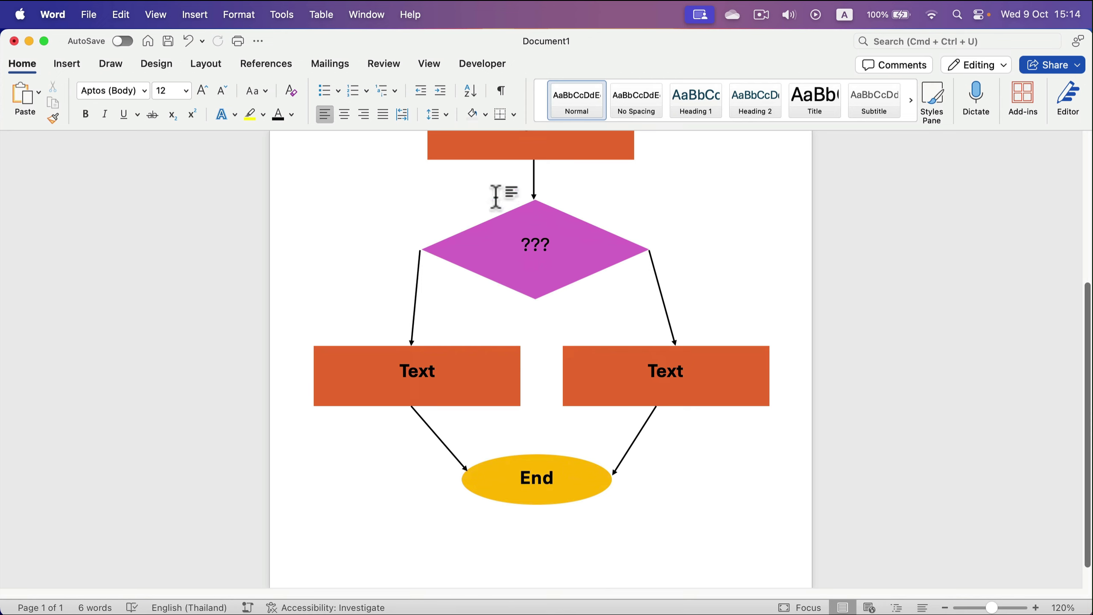
pyautogui.scroll(8, 608, 276)
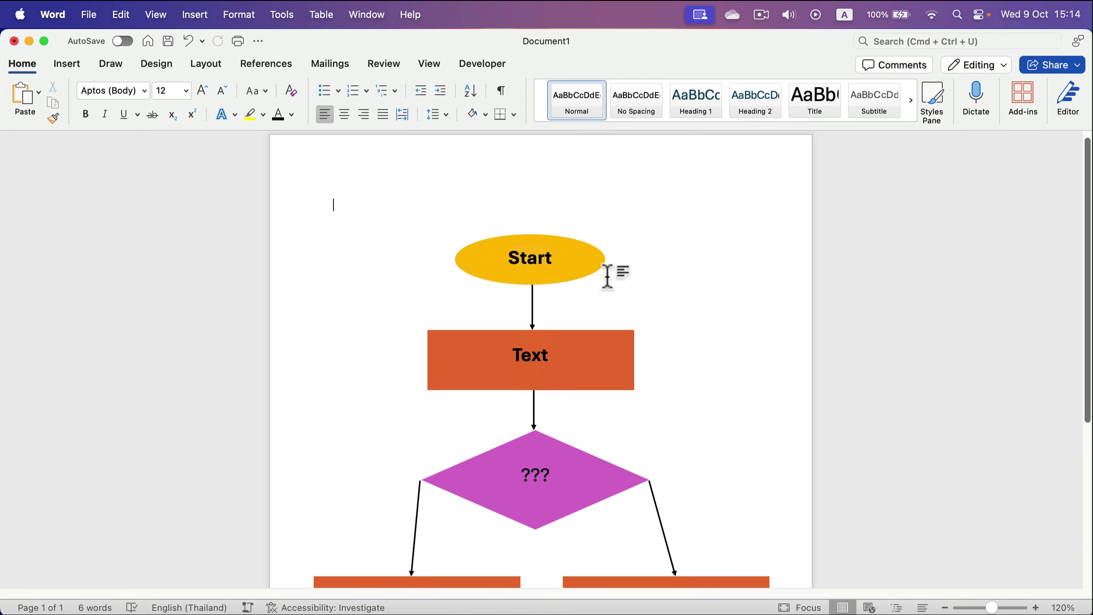